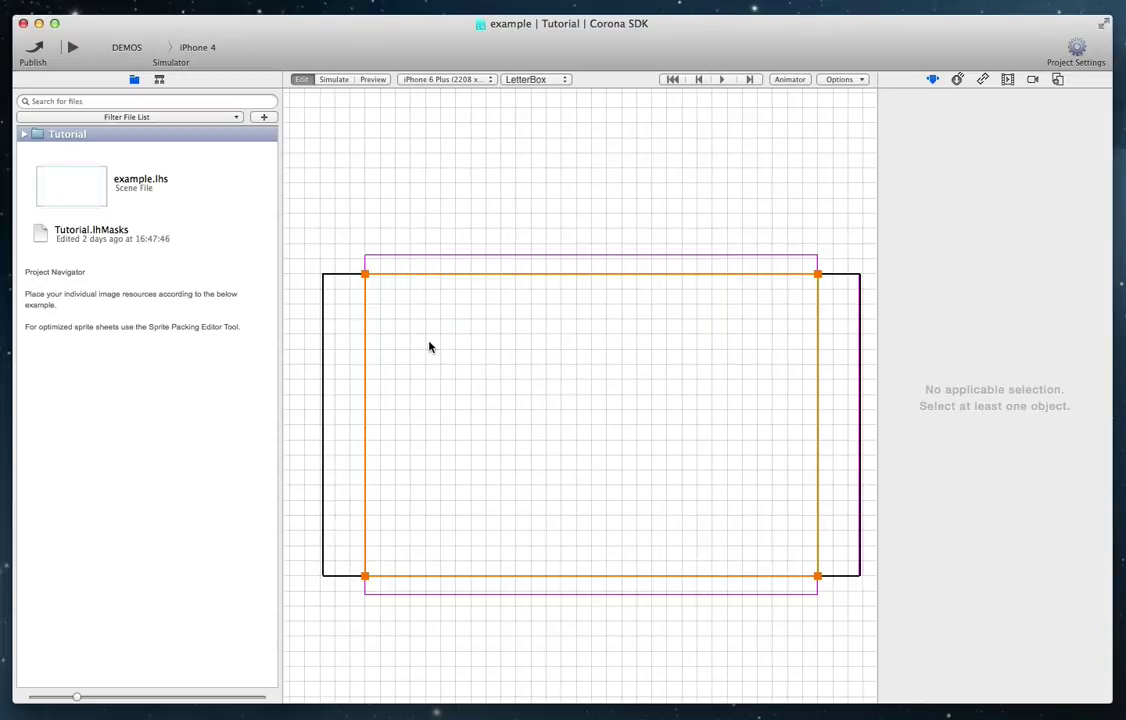
# Create a new sprite sheet and import all the GirlSoldier body-part images into it.
pyautogui.click(263, 118)
pyautogui.click(289, 172)
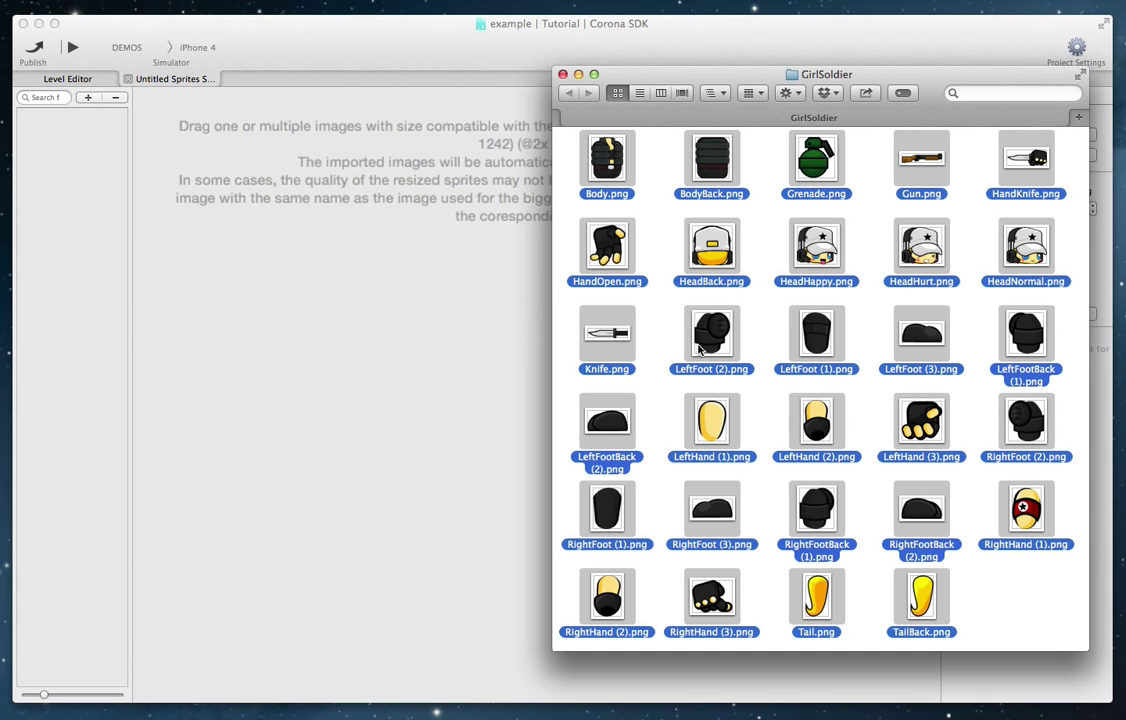
pyautogui.moveTo(719, 339); pyautogui.dragTo(448, 343)
# Save the sprite sheet as girlSoldierParts and close it to return to the level scene.
pyautogui.press('super+s')
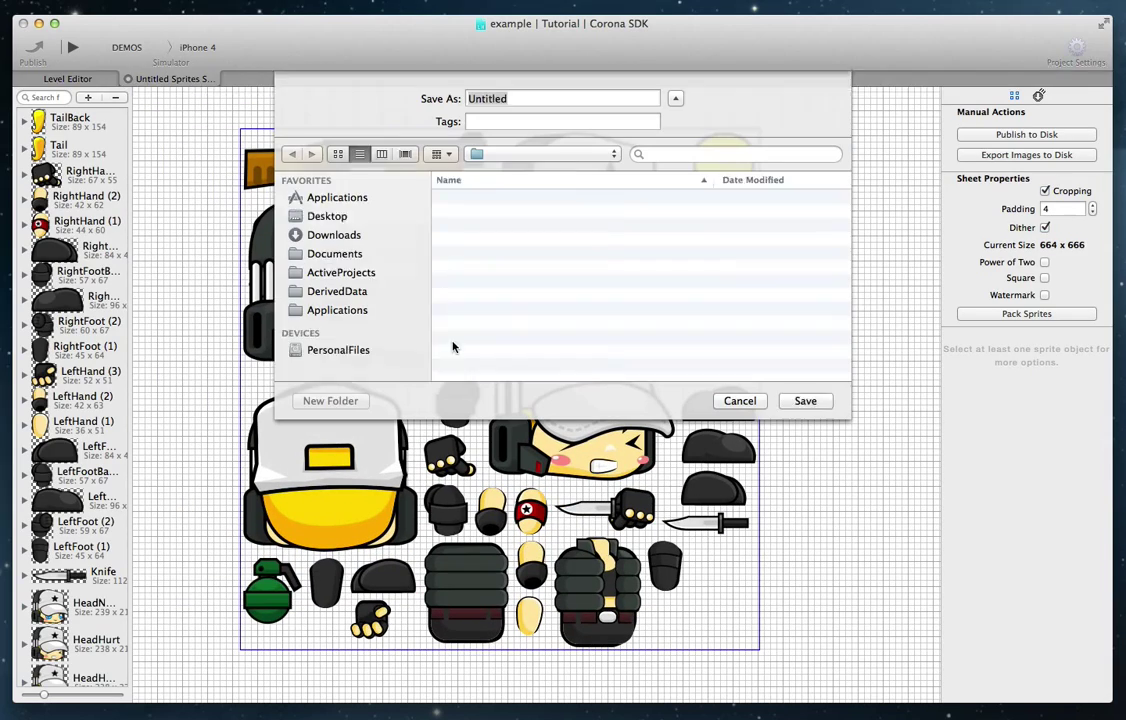
pyautogui.write('girlSoldierParts')
pyautogui.press('Return')
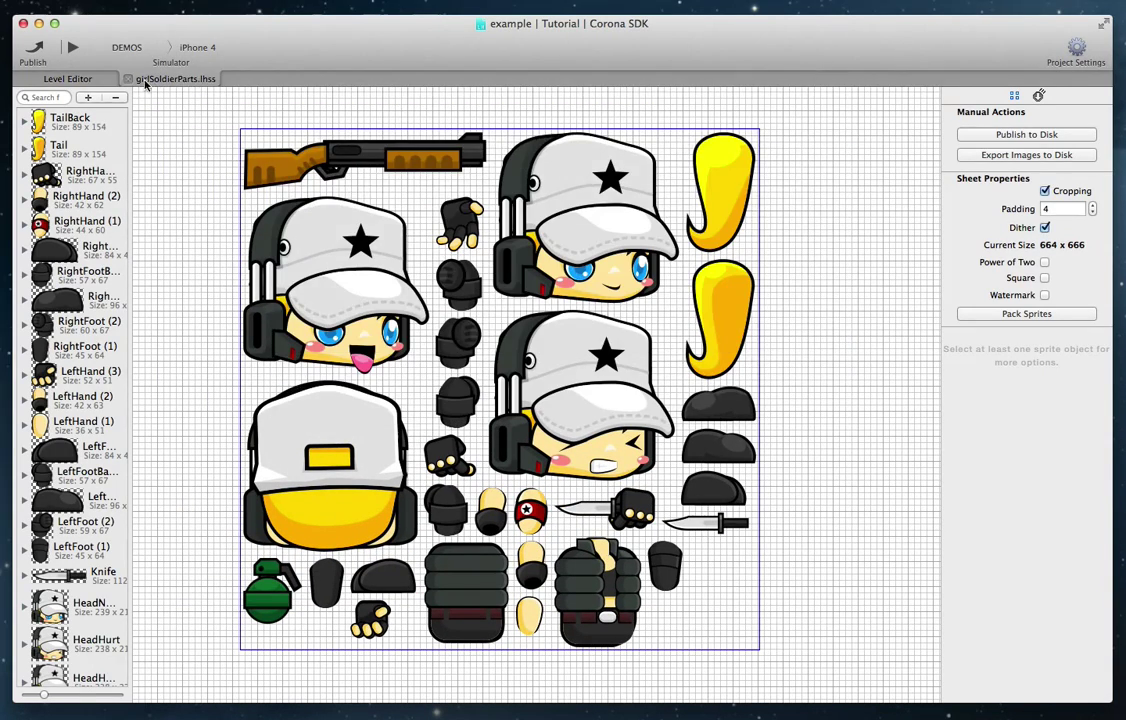
pyautogui.click(128, 79)
# Place the HeadNormal sprite near the top of the scene and the Body sprite directly beneath it.
pyautogui.scroll(-3, 72, 295)
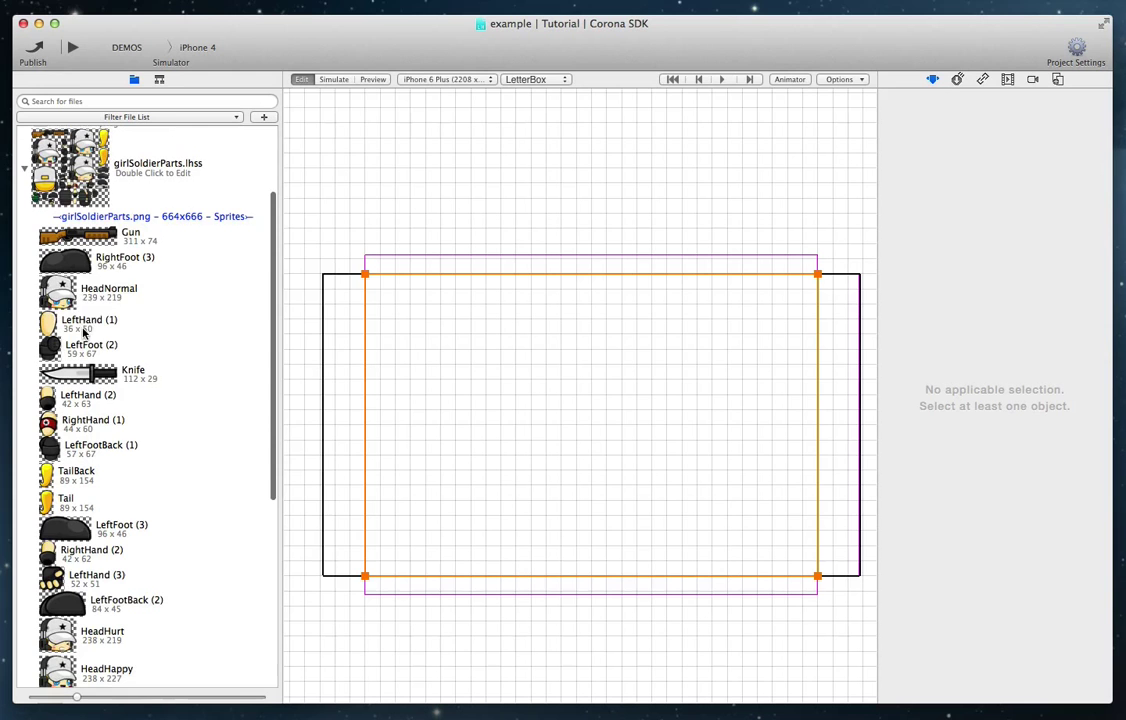
pyautogui.click(50, 296)
pyautogui.moveTo(50, 300); pyautogui.dragTo(580, 310)
pyautogui.scroll(6, 584, 372)
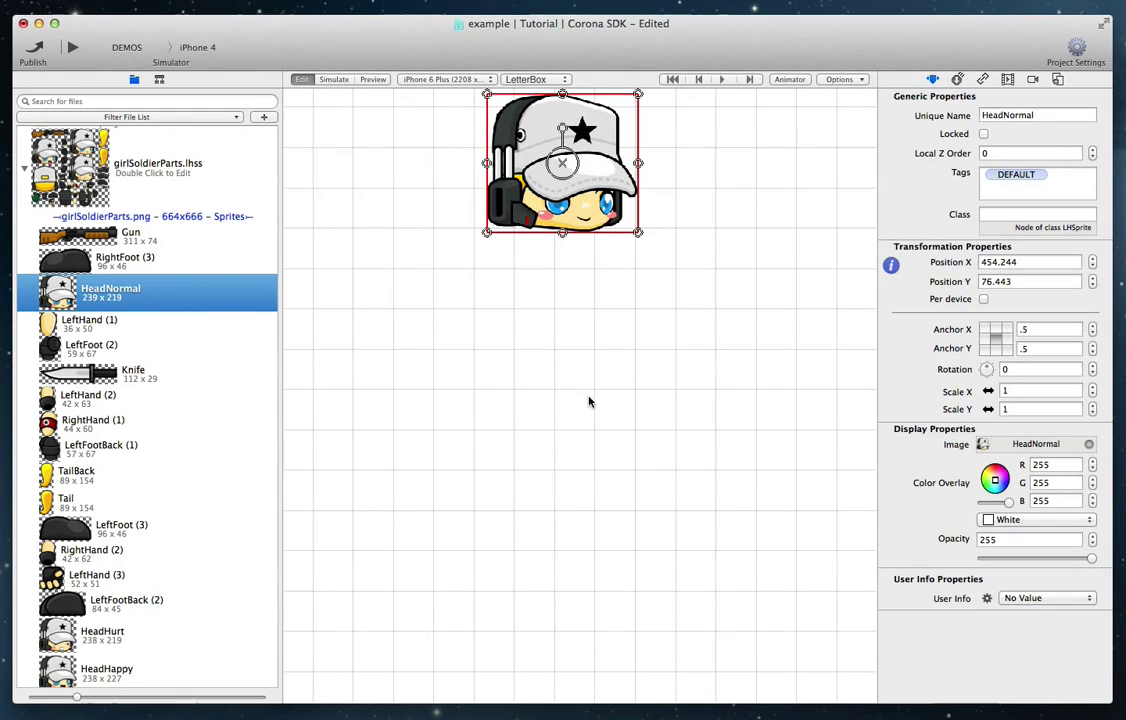
pyautogui.scroll(-5, 110, 440)
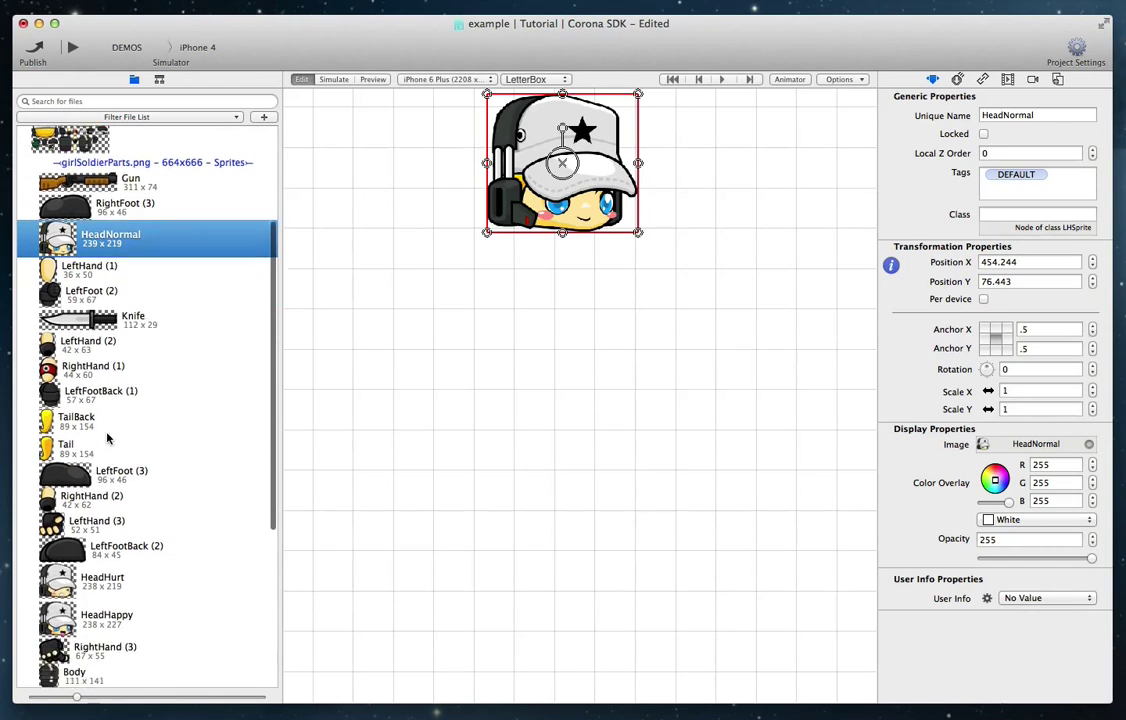
pyautogui.moveTo(75, 607); pyautogui.dragTo(553, 302)
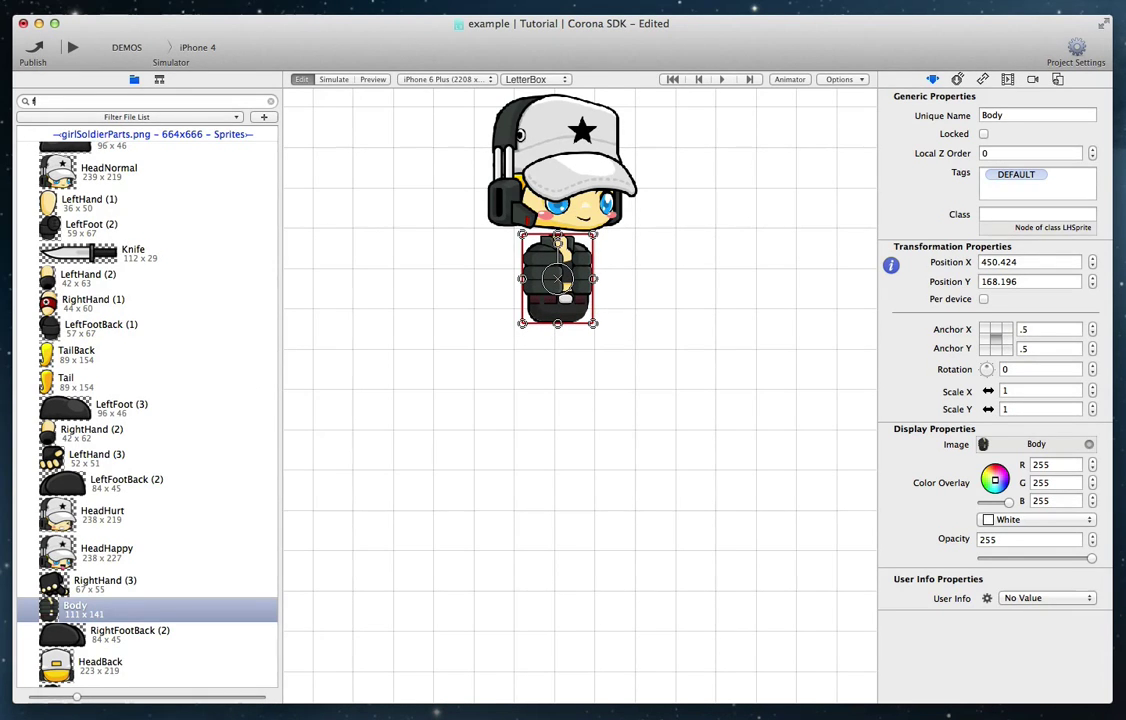
# Filter the project files by "foot" and place RightFoot (1), (2) and (3) beneath the body as thigh, shin and shoe.
pyautogui.click(86, 101)
pyautogui.write('foot')
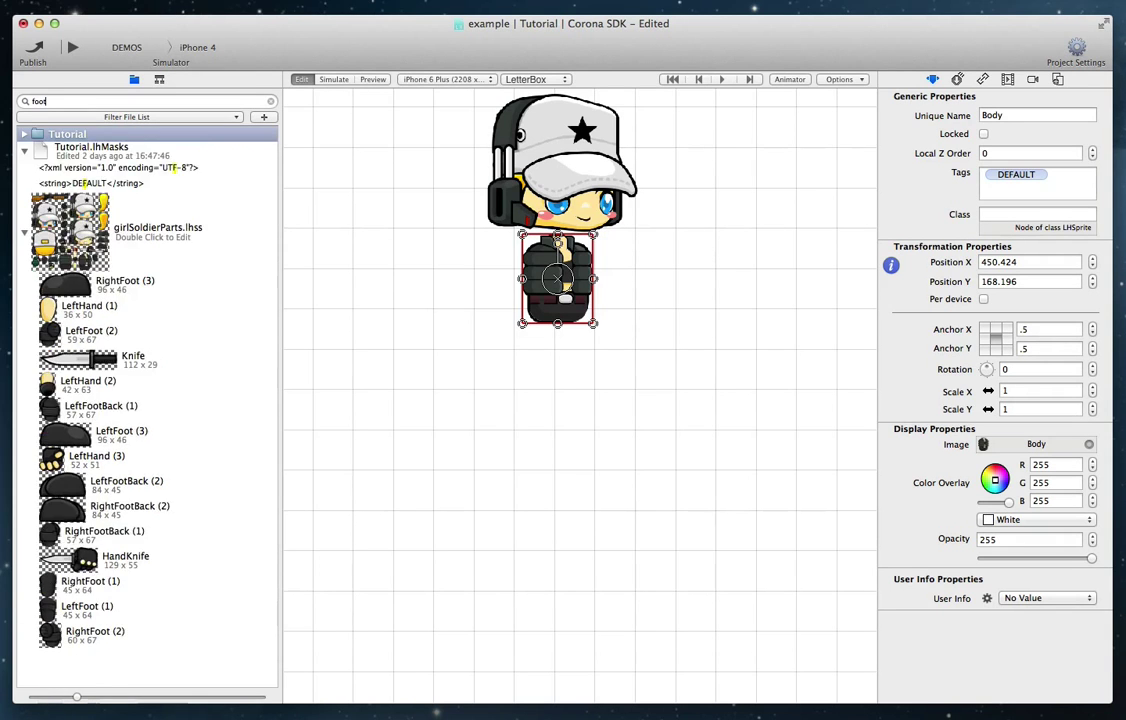
pyautogui.moveTo(62, 241); pyautogui.dragTo(526, 437)
pyautogui.moveTo(48, 408); pyautogui.dragTo(529, 347)
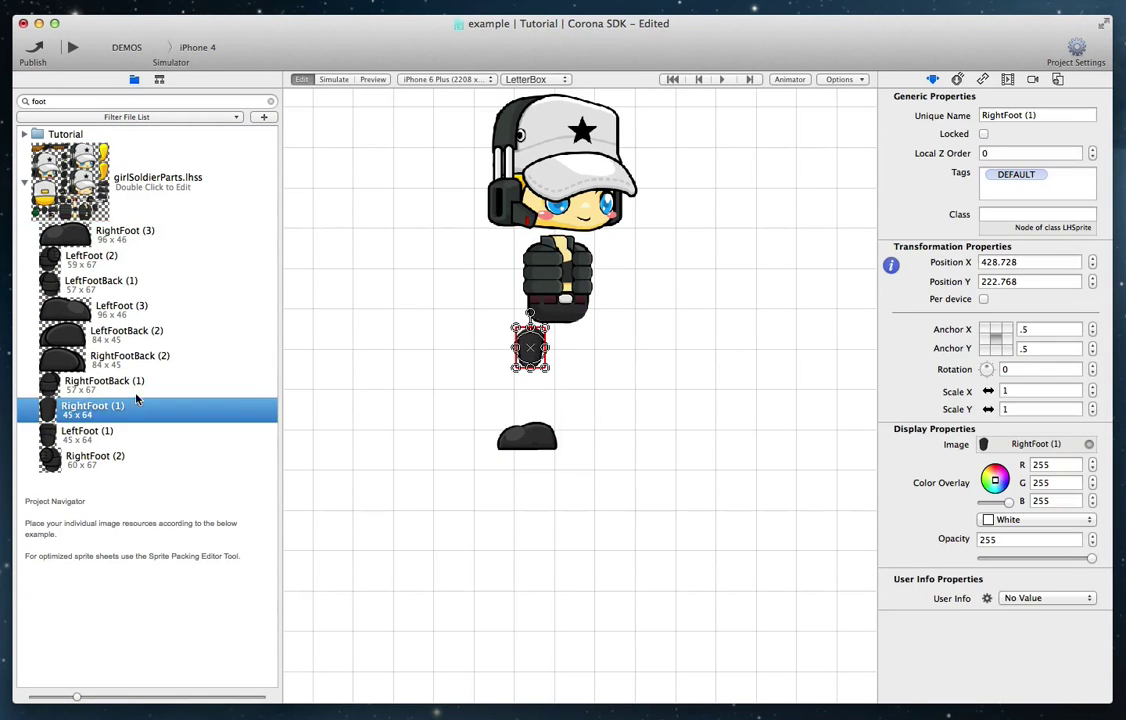
pyautogui.click(47, 386)
pyautogui.moveTo(49, 459); pyautogui.dragTo(524, 397)
pyautogui.click(440, 411)
# Place LeftFoot (1), (2) and (3) beneath the body as the other leg, alongside the right leg pieces.
pyautogui.moveTo(48, 430); pyautogui.dragTo(575, 344)
pyautogui.moveTo(50, 256); pyautogui.dragTo(586, 394)
pyautogui.moveTo(63, 308); pyautogui.dragTo(603, 438)
pyautogui.click(470, 395)
# Filter the project files by "hand" and place LeftHand (1), (2) and (3) in a column beside the body.
pyautogui.doubleClick(106, 102)
pyautogui.write('hand')
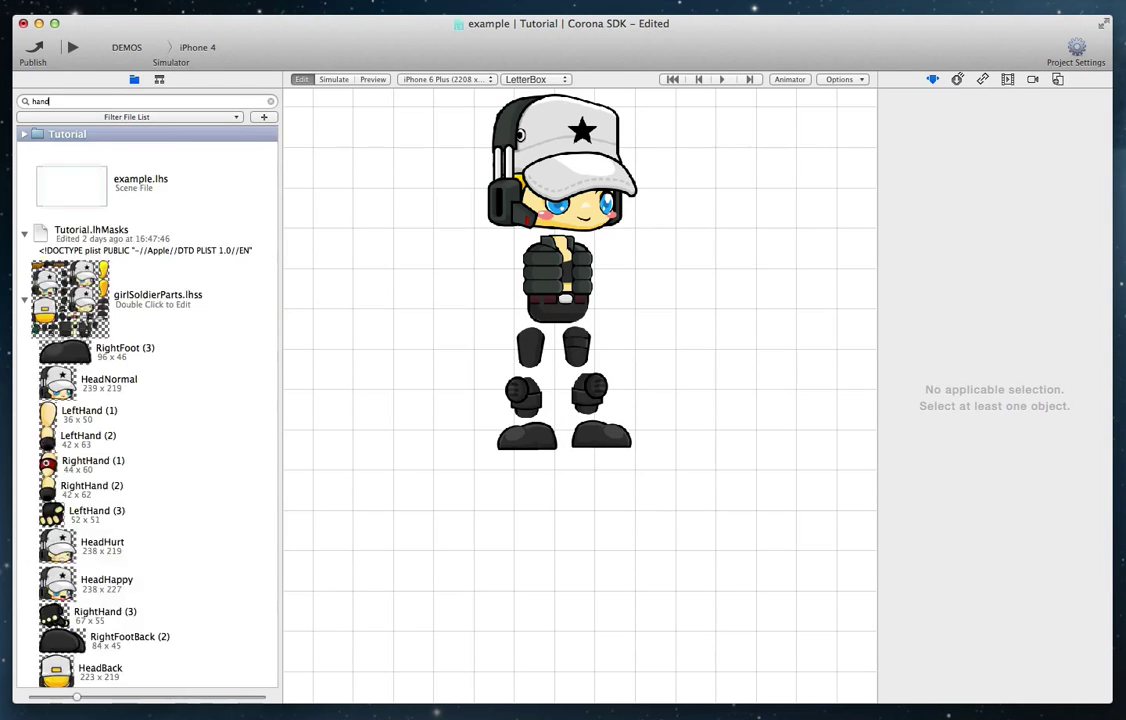
pyautogui.moveTo(48, 235); pyautogui.dragTo(644, 262)
pyautogui.moveTo(52, 258); pyautogui.dragTo(648, 302)
pyautogui.moveTo(50, 330); pyautogui.dragTo(648, 345)
# Place RightHand (1), (2) and (3) in a column on the opposite side of the body.
pyautogui.moveTo(50, 283); pyautogui.dragTo(454, 265)
pyautogui.moveTo(48, 308); pyautogui.dragTo(455, 298)
pyautogui.moveTo(52, 358); pyautogui.dragTo(450, 395)
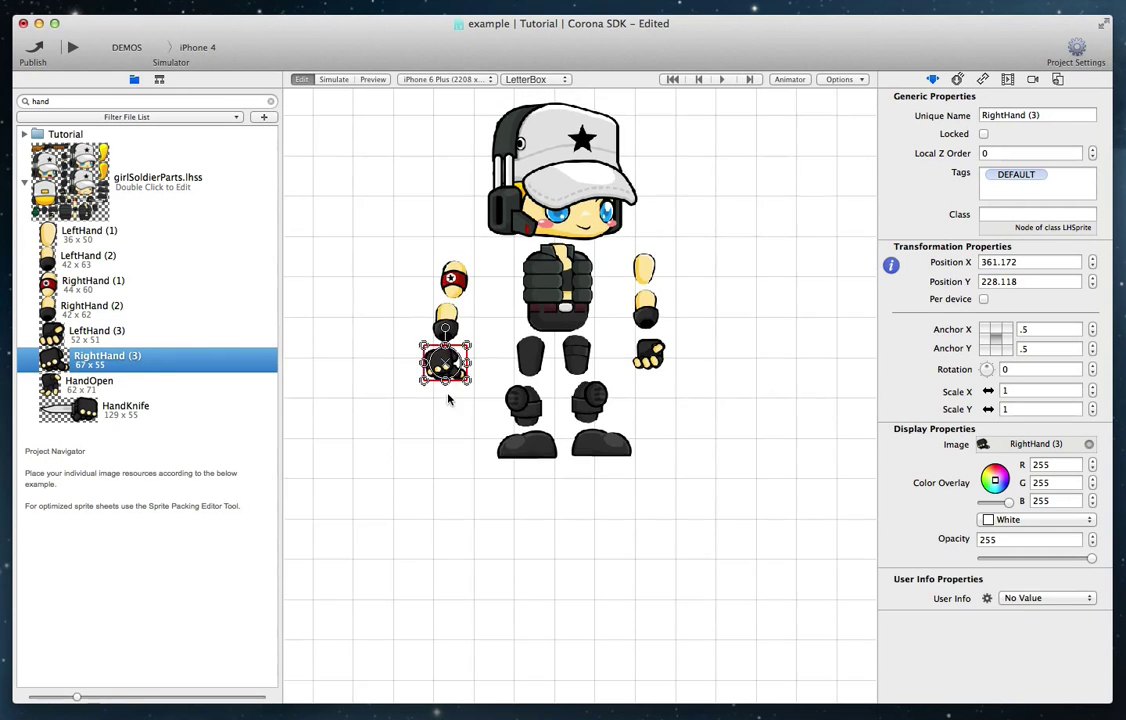
# Show the scene's object list and move RightHand (1)'s anchor to the shoulder, at about .514, .131.
pyautogui.click(159, 79)
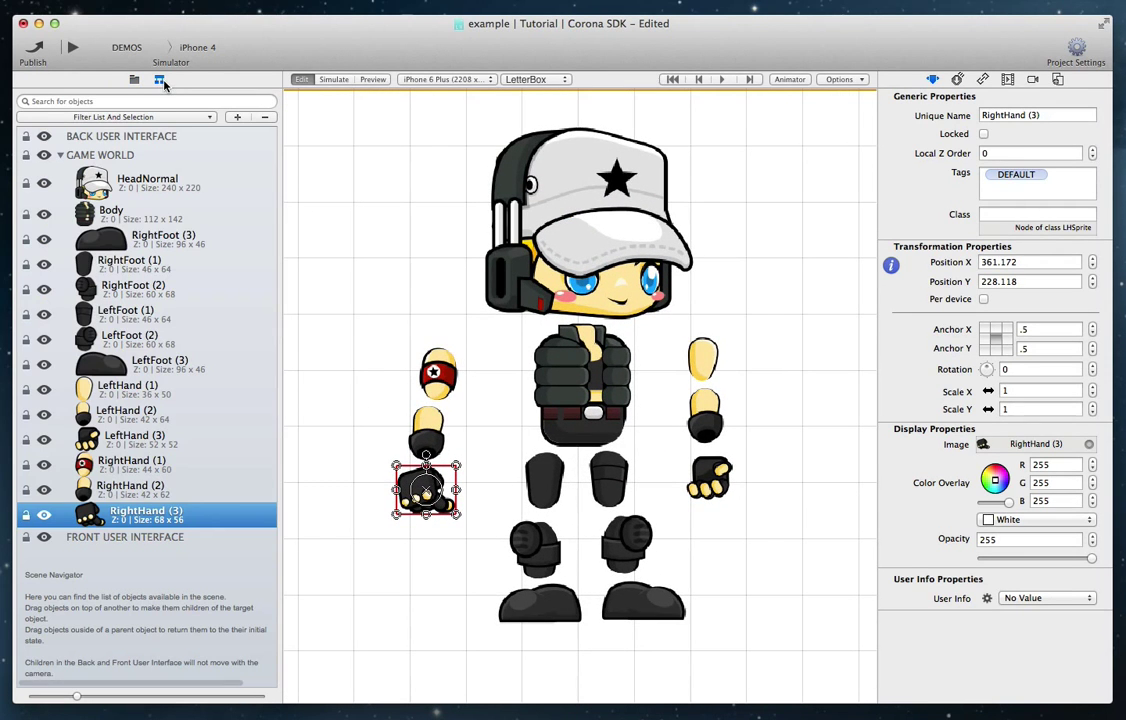
pyautogui.click(405, 314)
pyautogui.moveTo(433, 362); pyautogui.dragTo(429, 362)
pyautogui.scroll(5, 424, 390)
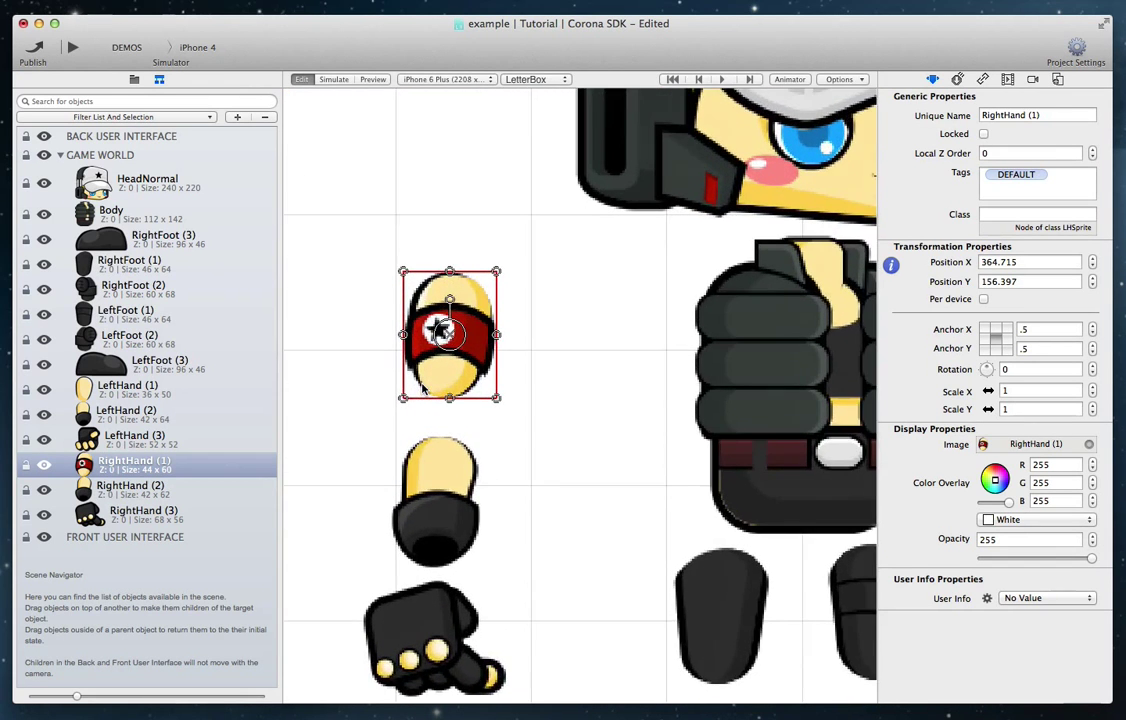
pyautogui.moveTo(497, 289); pyautogui.dragTo(507, 248)
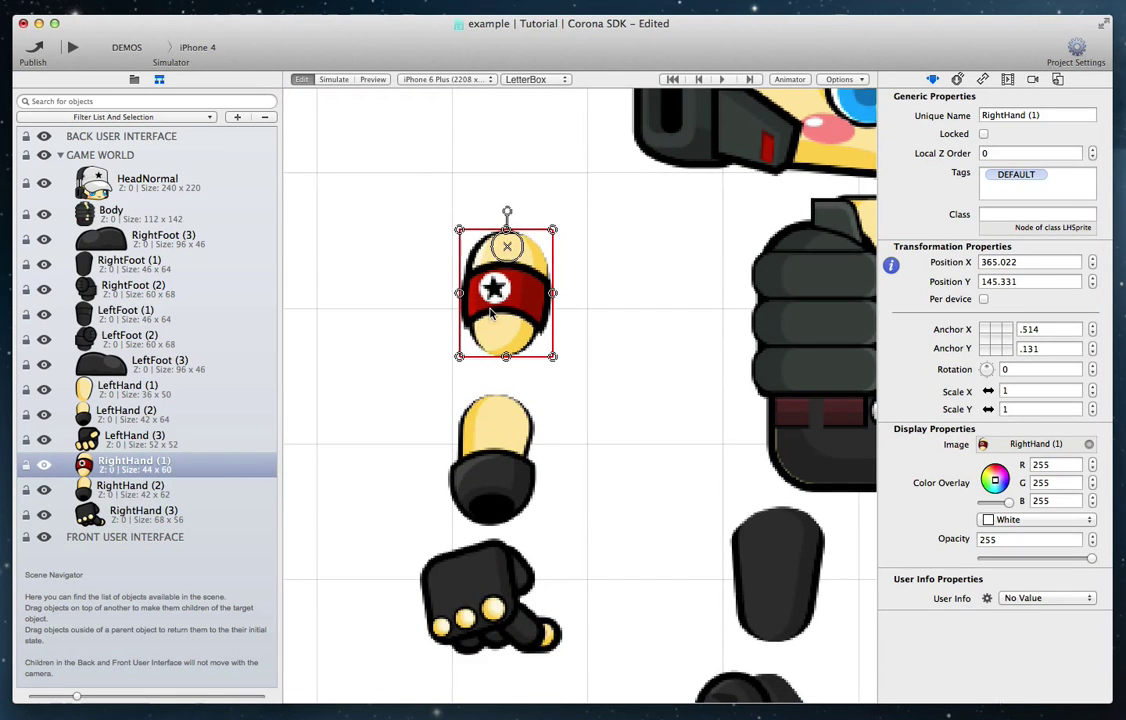
# Join the right forearm to the upper arm and the right hand to the forearm so the pieces overlap.
pyautogui.moveTo(493, 430); pyautogui.dragTo(497, 350)
pyautogui.moveTo(473, 557); pyautogui.dragTo(507, 430)
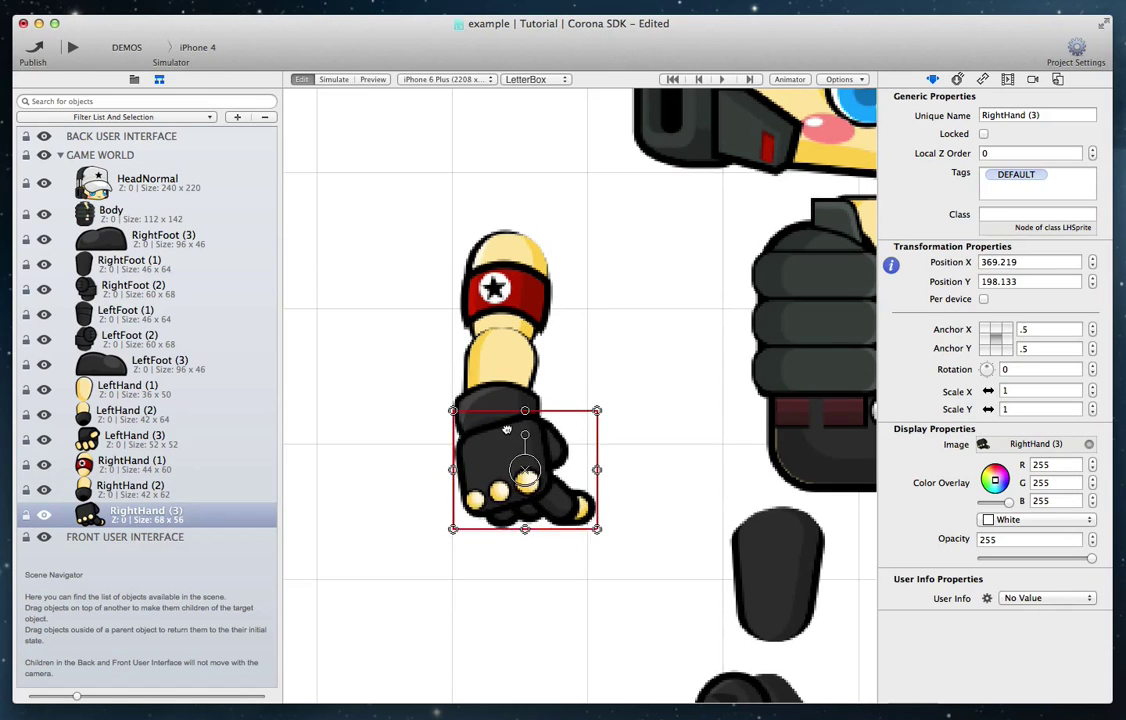
pyautogui.click(499, 362)
# Nest RightHand (2) under RightHand (1) and RightHand (3) under RightHand (2) in the scene hierarchy.
pyautogui.click(118, 462)
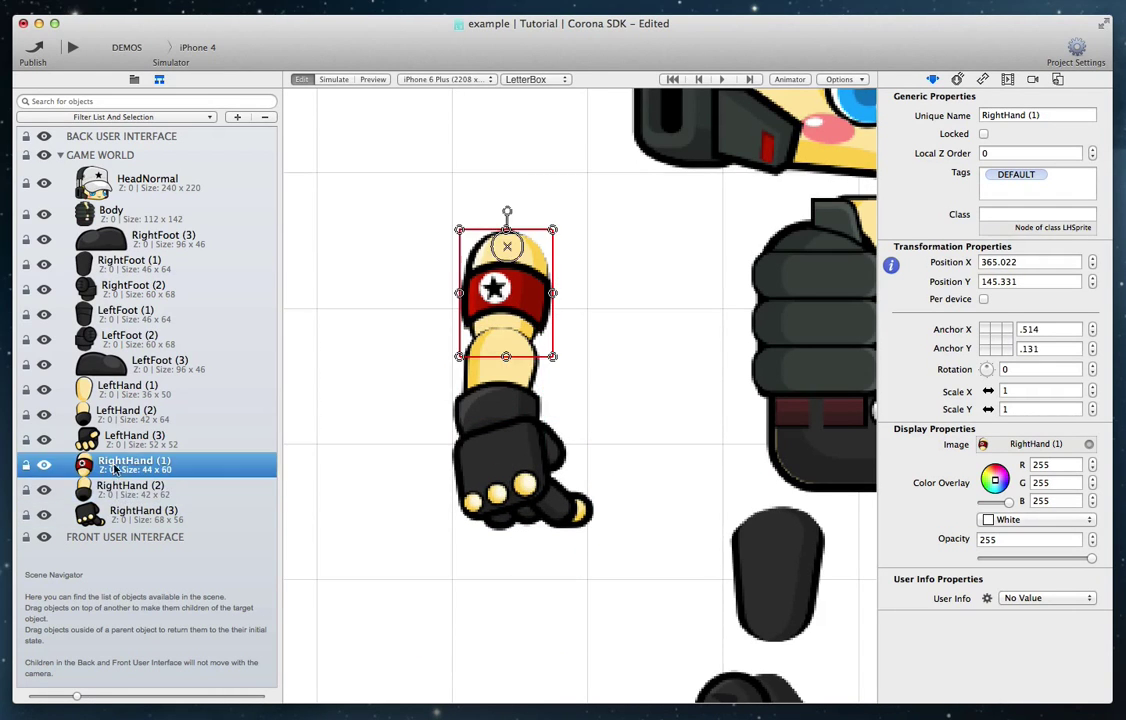
pyautogui.moveTo(118, 489); pyautogui.dragTo(104, 474)
pyautogui.moveTo(108, 520); pyautogui.dragTo(110, 494)
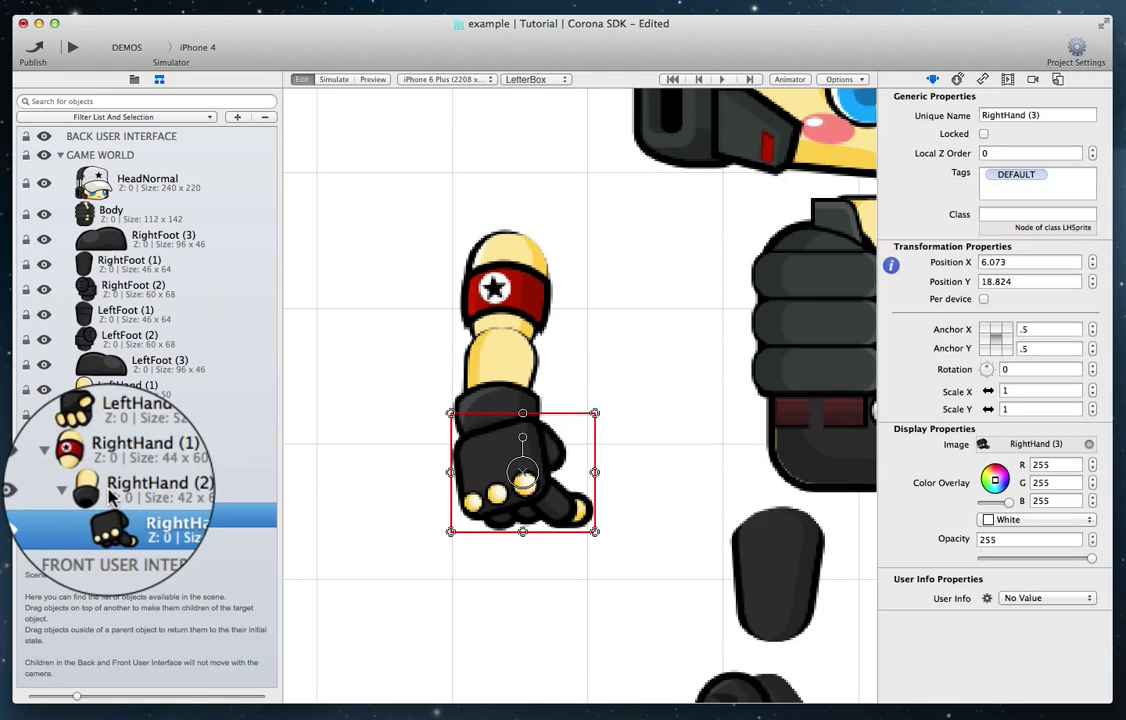
# Move RightHand (3)'s anchor to the wrist and RightHand (2)'s anchor to the elbow, at about .512, .12.
pyautogui.moveTo(523, 475); pyautogui.dragTo(490, 445)
pyautogui.click(494, 388)
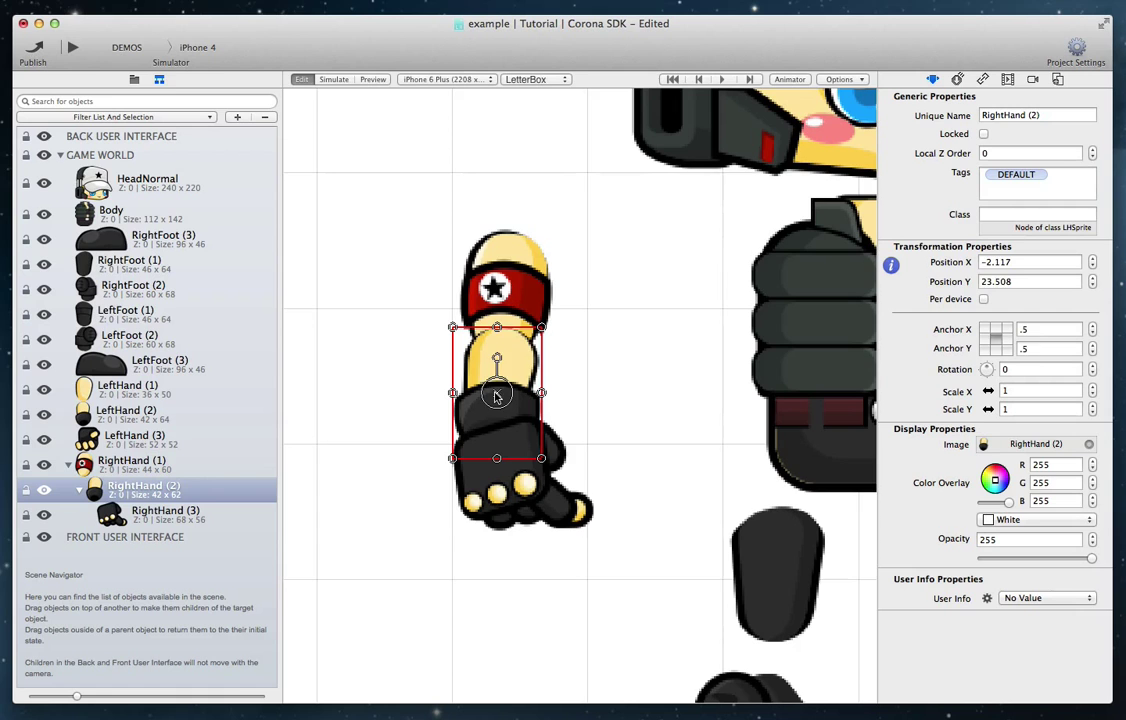
pyautogui.moveTo(497, 395); pyautogui.dragTo(498, 343)
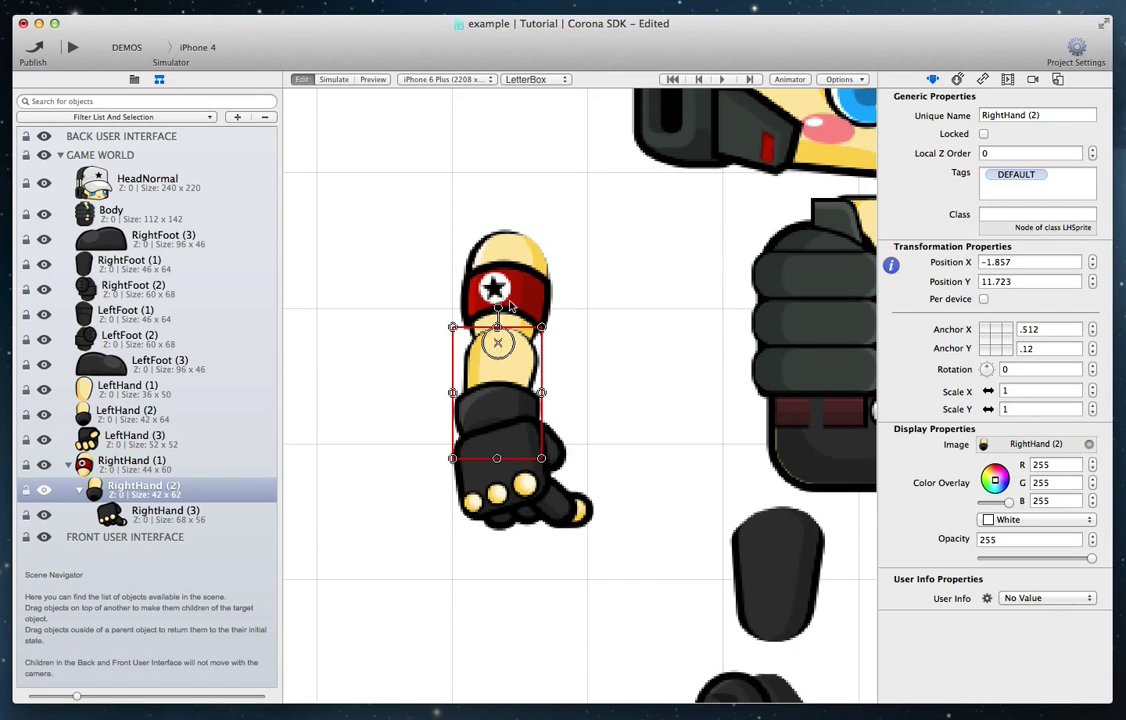
# Pose the right arm by rotating the upper arm to about 31.5° and the forearm to about 329.3°.
pyautogui.click(519, 286)
pyautogui.moveTo(507, 212)
pyautogui.mouseDown()
pyautogui.moveTo(533, 225)
pyautogui.moveTo(527, 216)
pyautogui.mouseUp()
pyautogui.moveTo(475, 292); pyautogui.dragTo(510, 293)
pyautogui.click(505, 359)
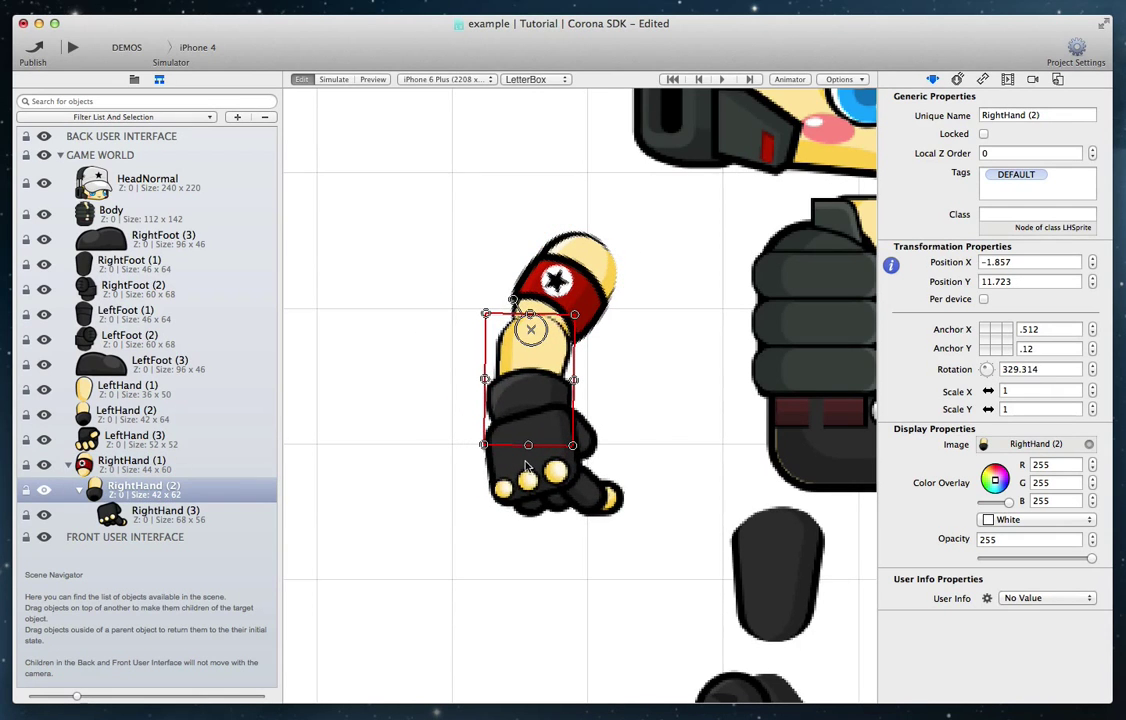
pyautogui.click(534, 461)
pyautogui.moveTo(522, 399)
pyautogui.mouseDown()
pyautogui.moveTo(500, 404)
pyautogui.moveTo(525, 398)
pyautogui.moveTo(511, 396)
pyautogui.mouseUp()
pyautogui.moveTo(561, 299); pyautogui.dragTo(491, 299)
# Join the three left arm pieces, nesting LeftHand (2) under LeftHand (1) and LeftHand (3) under LeftHand (2).
pyautogui.hscroll(5, 671, 344)
pyautogui.hscroll(10, 669, 345)
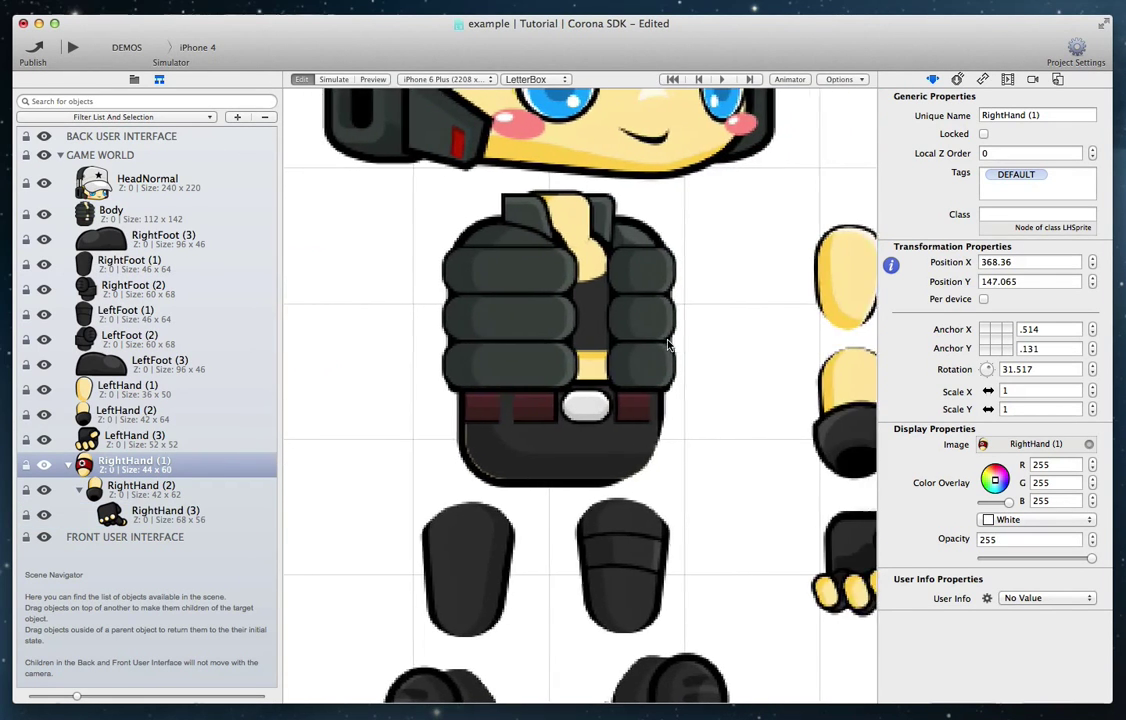
pyautogui.moveTo(571, 283); pyautogui.dragTo(584, 272)
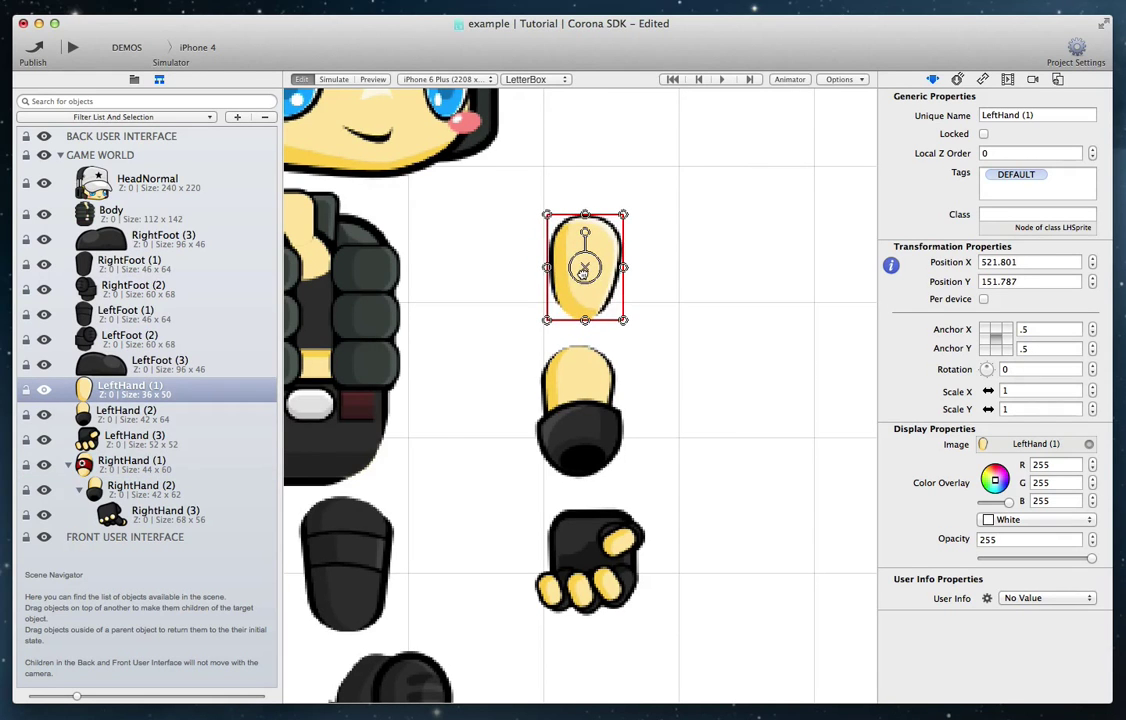
pyautogui.moveTo(583, 397); pyautogui.dragTo(581, 358)
pyautogui.click(589, 486)
pyautogui.moveTo(589, 486); pyautogui.dragTo(591, 417)
pyautogui.moveTo(127, 413); pyautogui.dragTo(131, 390)
pyautogui.moveTo(132, 438); pyautogui.dragTo(140, 413)
# Set the left arm's anchors at the shoulder, elbow and wrist, and angle the arm outward from the body.
pyautogui.moveTo(589, 265); pyautogui.dragTo(631, 235)
pyautogui.click(695, 366)
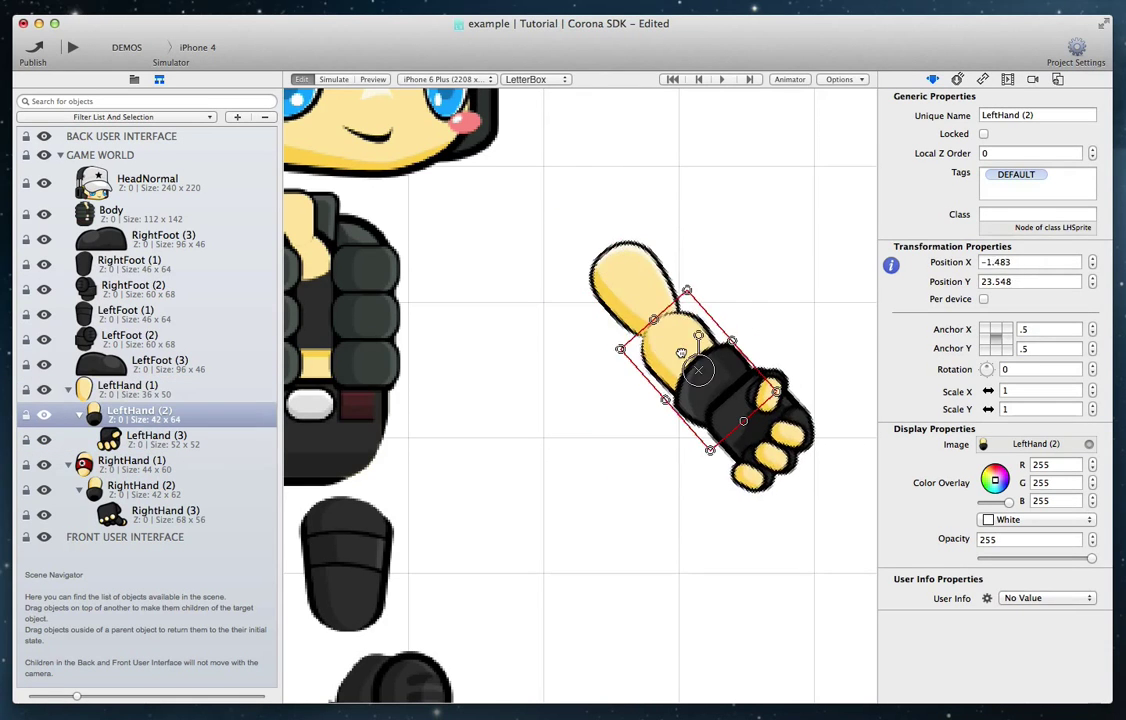
pyautogui.moveTo(694, 369); pyautogui.dragTo(666, 294)
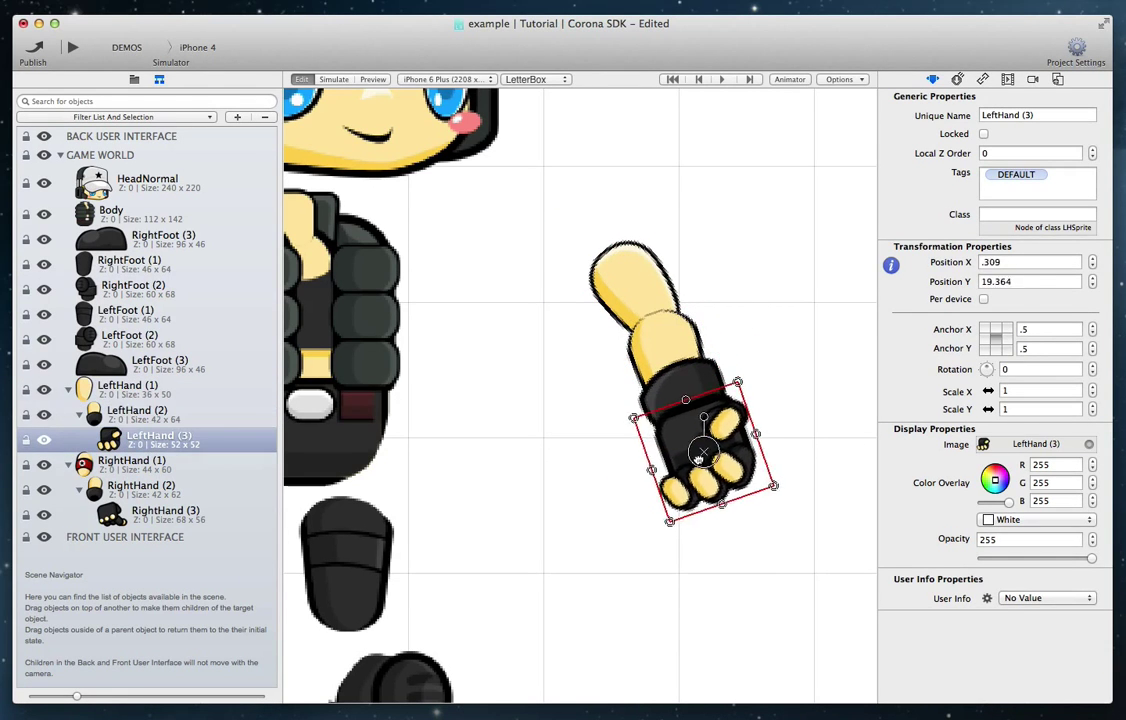
pyautogui.moveTo(688, 440); pyautogui.dragTo(679, 415)
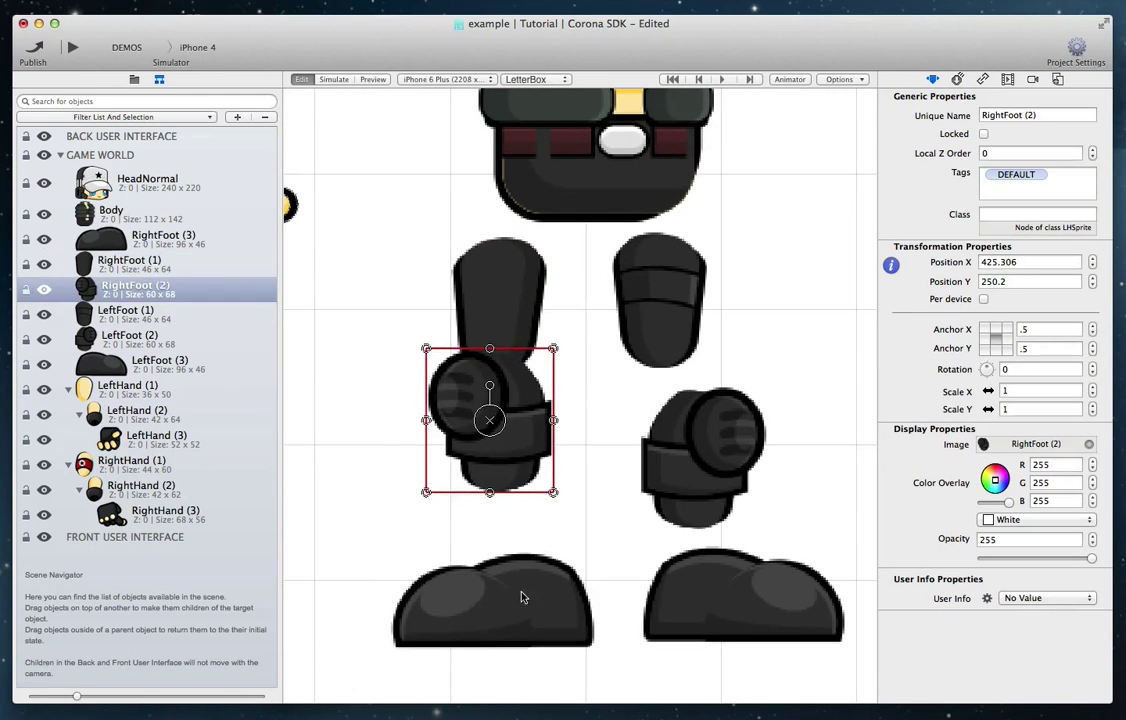
# Join the right shoe to the shin, and nest RightFoot (2) under RightFoot (1) and RightFoot (3) under RightFoot (2).
pyautogui.moveTo(523, 593); pyautogui.dragTo(515, 490)
pyautogui.click(93, 262)
pyautogui.moveTo(95, 291)
pyautogui.mouseDown()
pyautogui.moveTo(97, 265)
pyautogui.moveTo(100, 288)
pyautogui.mouseUp()
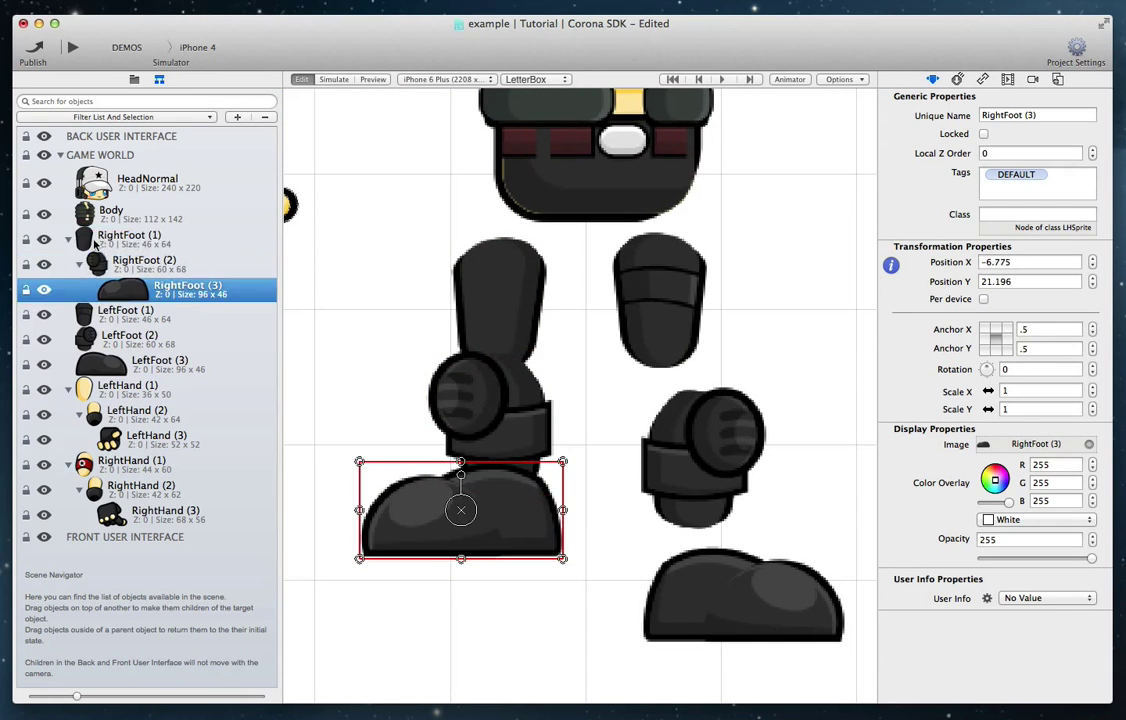
# Move RightFoot (1)'s anchor to the hip at about .511, .119 and rotate the thigh to about 26.1°.
pyautogui.click(97, 240)
pyautogui.moveTo(499, 304); pyautogui.dragTo(516, 222)
pyautogui.moveTo(469, 285); pyautogui.dragTo(507, 287)
# Move the right shin's and shoe's anchors to the knee and ankle, and straighten the lower leg beneath the angled thigh.
pyautogui.click(460, 400)
pyautogui.moveTo(457, 405); pyautogui.dragTo(482, 364)
pyautogui.moveTo(482, 330); pyautogui.dragTo(468, 330)
pyautogui.click(465, 508)
pyautogui.moveTo(445, 502); pyautogui.dragTo(476, 447)
pyautogui.moveTo(513, 324); pyautogui.dragTo(498, 329)
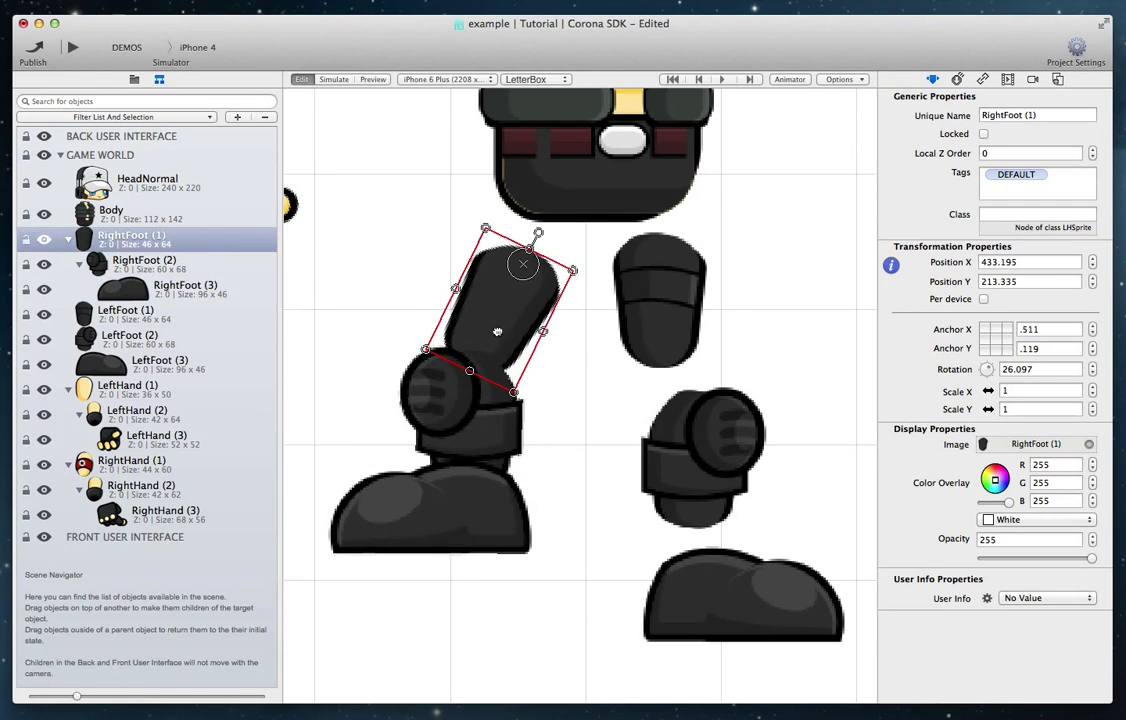
# Join the left leg pieces, nesting LeftFoot (2) under LeftFoot (1) and LeftFoot (3) under LeftFoot (2).
pyautogui.moveTo(661, 315); pyautogui.dragTo(688, 324)
pyautogui.moveTo(689, 436); pyautogui.dragTo(681, 402)
pyautogui.moveTo(712, 593); pyautogui.dragTo(698, 518)
pyautogui.click(688, 318)
pyautogui.click(690, 425)
pyautogui.moveTo(88, 341); pyautogui.dragTo(92, 315)
pyautogui.moveTo(92, 366); pyautogui.dragTo(94, 341)
# Move the anchors of the left thigh, shin and shoe to the hip, knee and ankle.
pyautogui.moveTo(692, 312); pyautogui.dragTo(689, 319)
pyautogui.moveTo(682, 317); pyautogui.dragTo(678, 265)
pyautogui.click(689, 422)
pyautogui.moveTo(691, 429); pyautogui.dragTo(694, 349)
pyautogui.click(699, 526)
pyautogui.moveTo(700, 530); pyautogui.dragTo(661, 505)
pyautogui.moveTo(662, 470); pyautogui.dragTo(657, 470)
# Pose the left leg by rotating the thigh to about 344.7° and angling the shin and shoe to stand flat.
pyautogui.click(680, 304)
pyautogui.moveTo(680, 232); pyautogui.dragTo(670, 232)
pyautogui.moveTo(684, 287); pyautogui.dragTo(658, 281)
pyautogui.click(706, 398)
pyautogui.moveTo(688, 336); pyautogui.dragTo(693, 336)
pyautogui.click(709, 508)
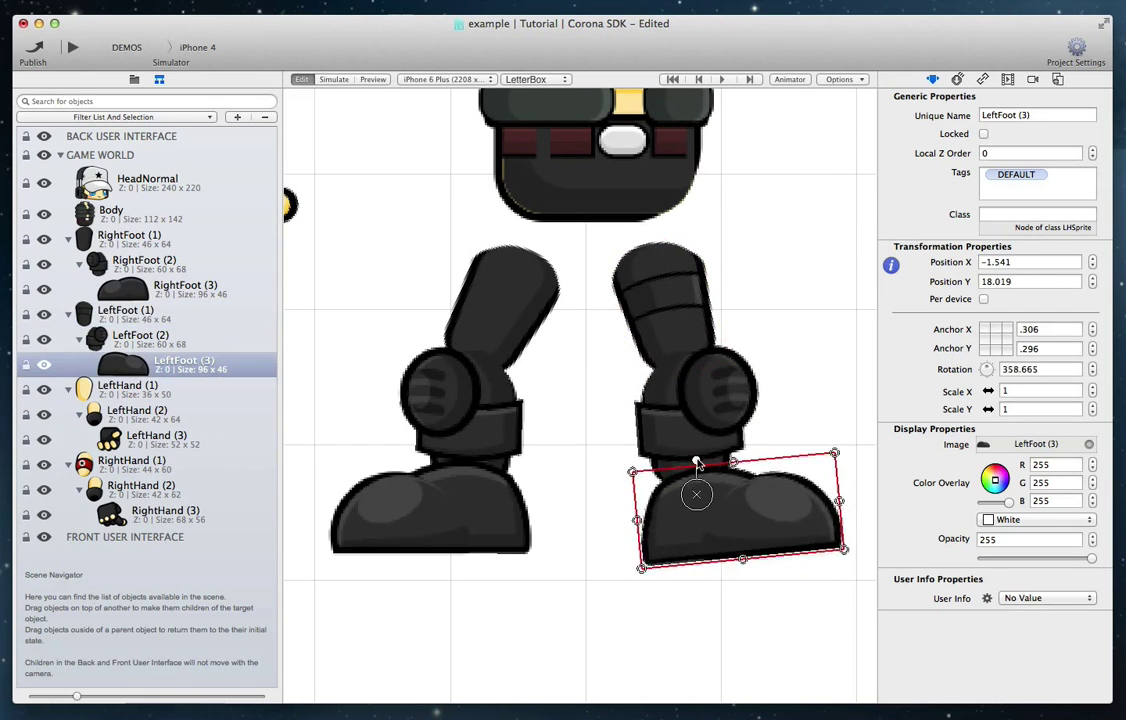
pyautogui.moveTo(693, 459); pyautogui.dragTo(697, 459)
# Shift the whole right leg closer to the left leg, to about X 443.7, Y 213.8.
pyautogui.scroll(5, 540, 380)
pyautogui.moveTo(525, 389); pyautogui.dragTo(568, 392)
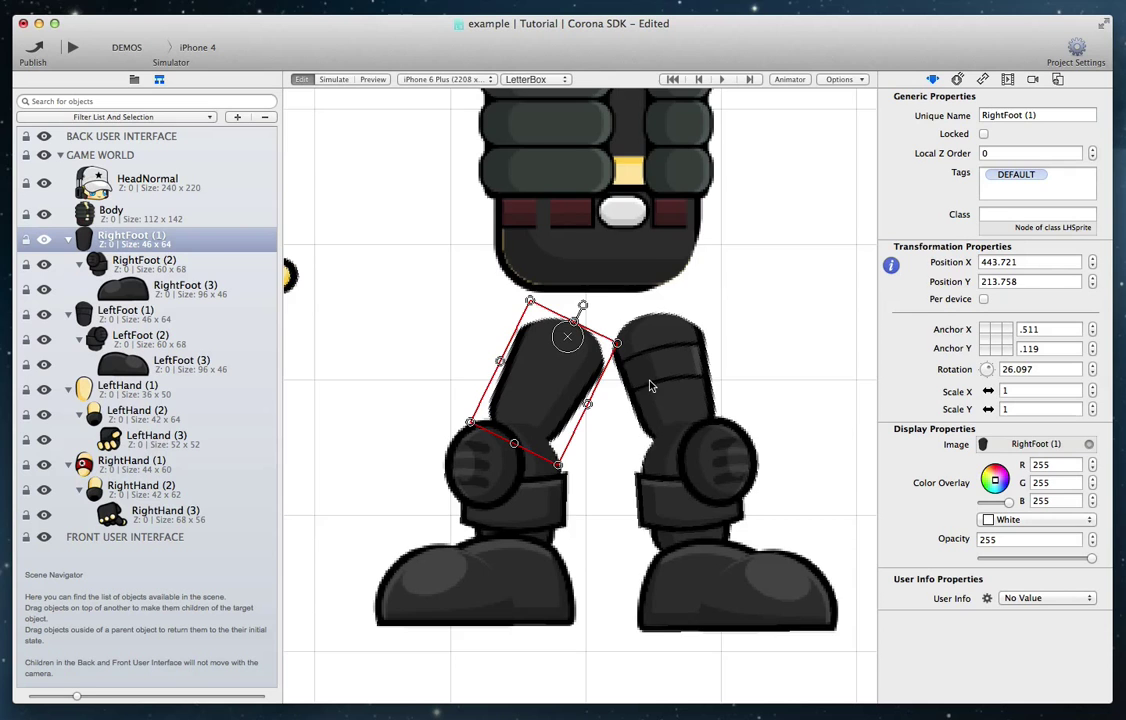
# Lower the head onto the body's collar, to about X 454.5, Y 85.2.
pyautogui.scroll(10, 598, 400)
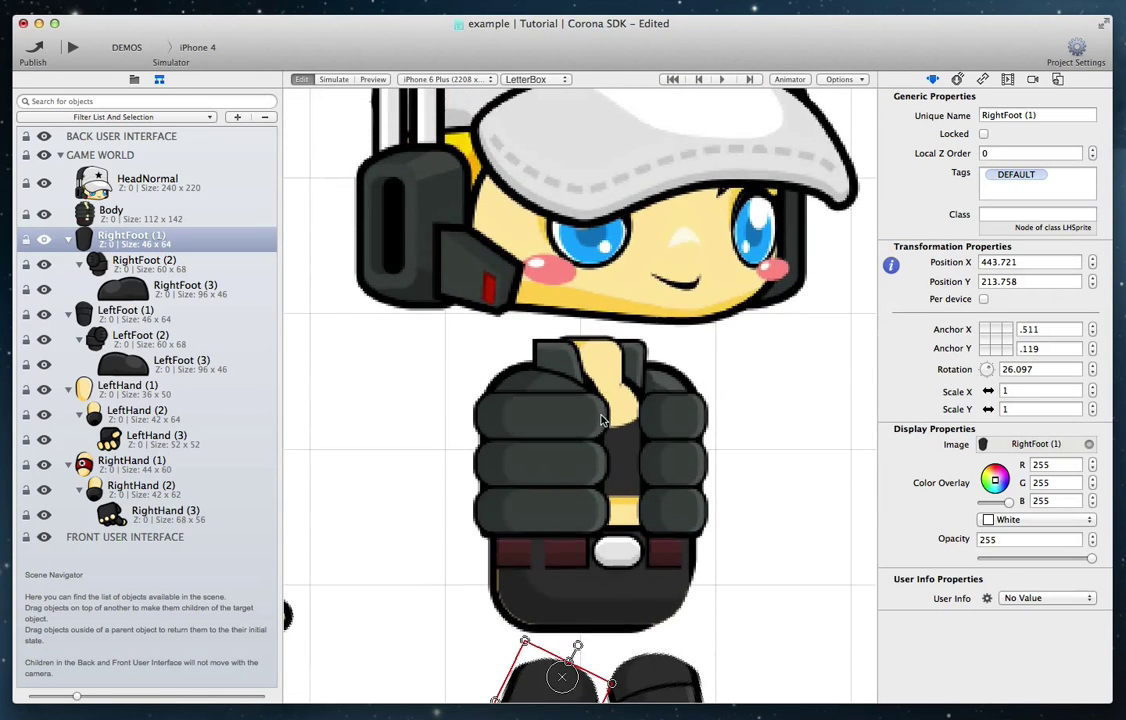
pyautogui.click(601, 420)
pyautogui.click(590, 268)
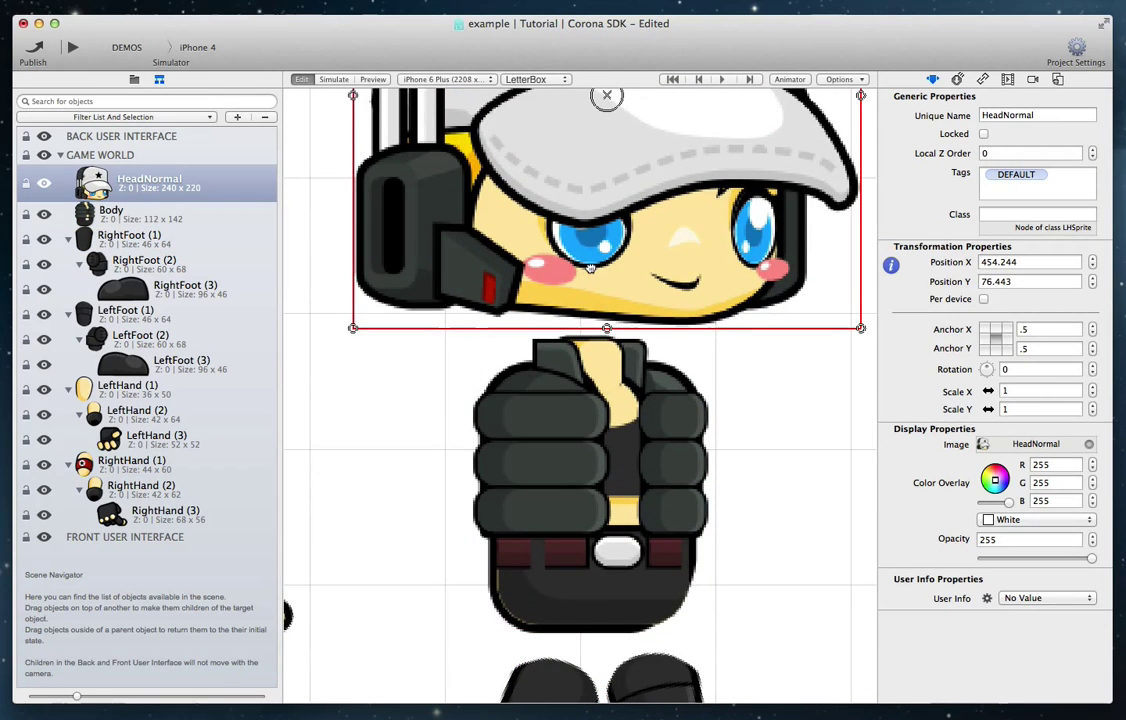
pyautogui.moveTo(590, 268); pyautogui.dragTo(592, 308)
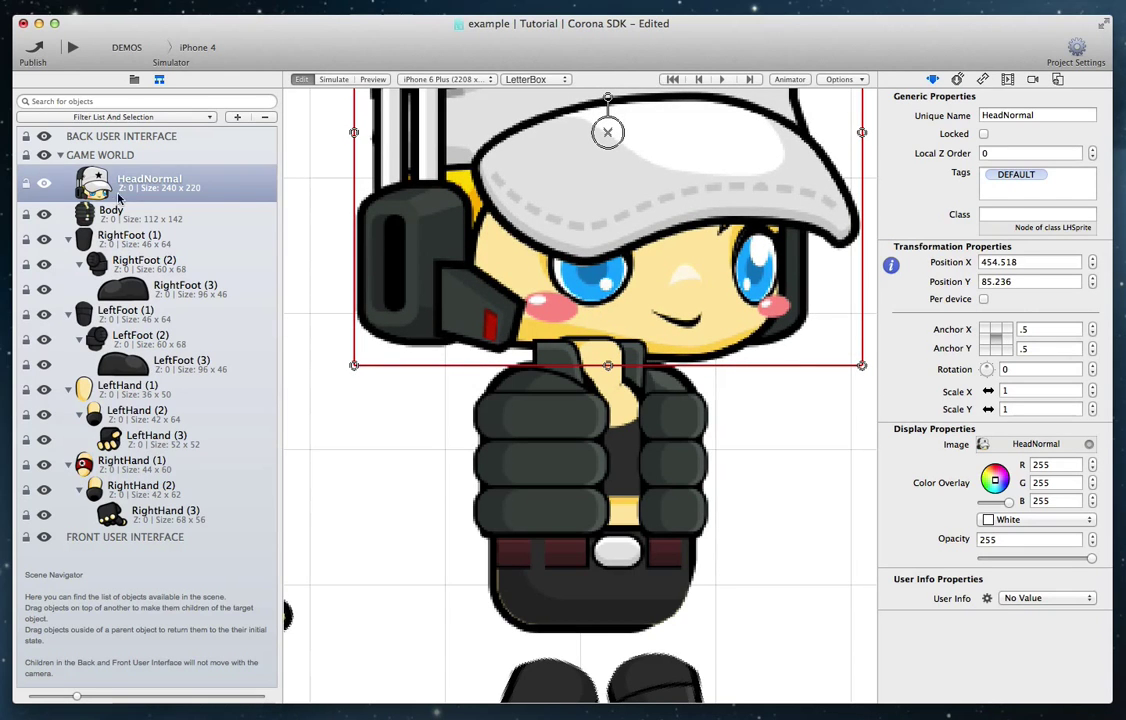
# Nest HeadNormal under Body in the scene hierarchy and move the head's anchor down to the neck.
pyautogui.moveTo(105, 176); pyautogui.dragTo(103, 215)
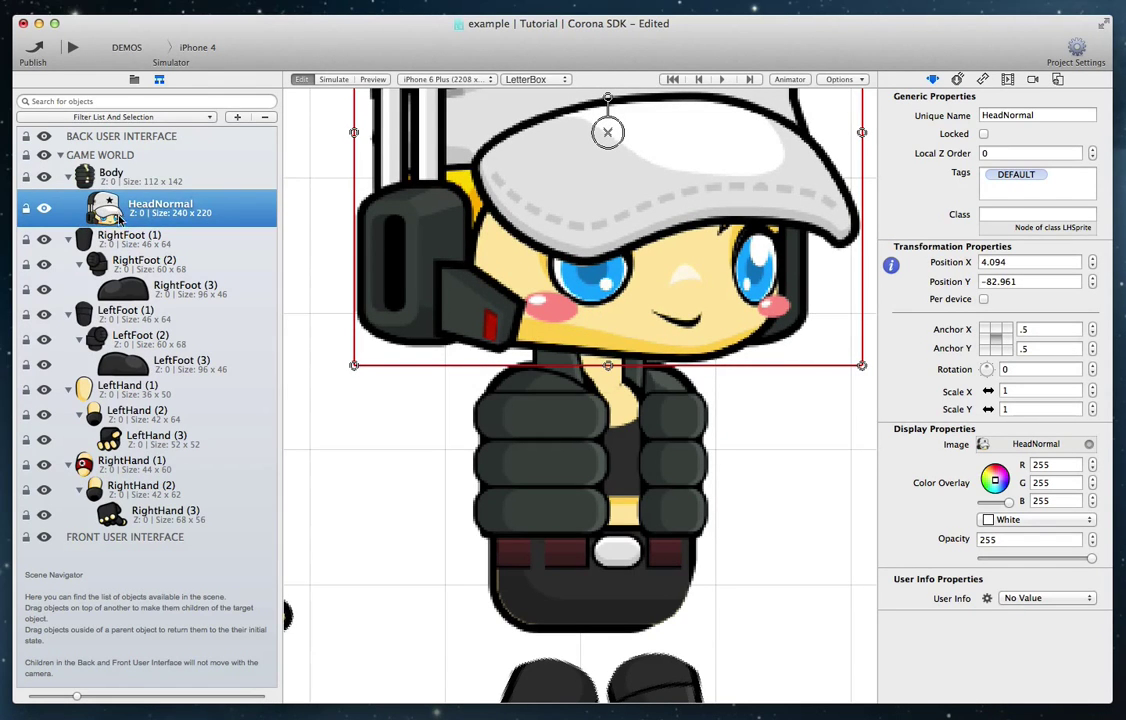
pyautogui.scroll(2, 606, 160)
pyautogui.moveTo(606, 157)
pyautogui.mouseDown()
pyautogui.moveTo(602, 302)
pyautogui.moveTo(577, 371)
pyautogui.moveTo(587, 338)
pyautogui.moveTo(572, 336)
pyautogui.moveTo(575, 381)
pyautogui.moveTo(575, 345)
pyautogui.mouseUp()
# Lower the body with its head onto the legs and fine-tune both thighs so they join the hips.
pyautogui.scroll(-5, 604, 344)
pyautogui.moveTo(634, 441); pyautogui.dragTo(638, 475)
pyautogui.moveTo(630, 522); pyautogui.dragTo(632, 520)
pyautogui.moveTo(562, 525); pyautogui.dragTo(557, 522)
pyautogui.click(624, 520)
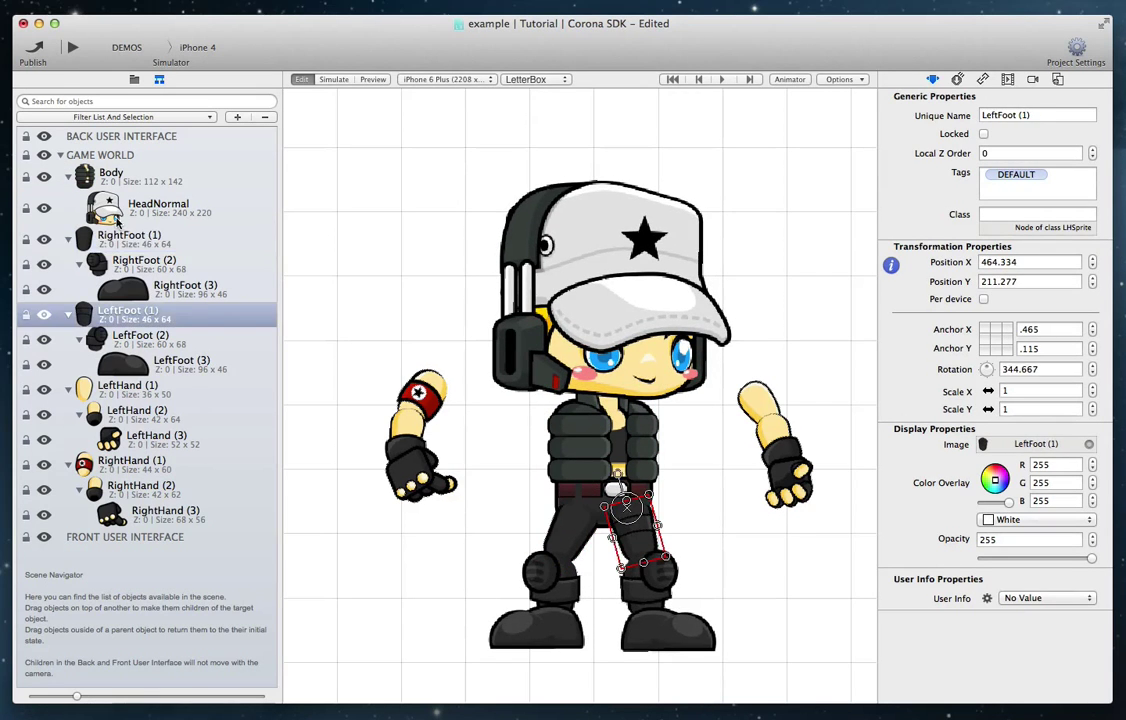
# Collapse the body, leg and arm hierarchies in the scene's object list.
pyautogui.click(68, 240)
pyautogui.click(68, 267)
pyautogui.click(68, 264)
pyautogui.click(68, 289)
pyautogui.click(68, 314)
pyautogui.click(68, 176)
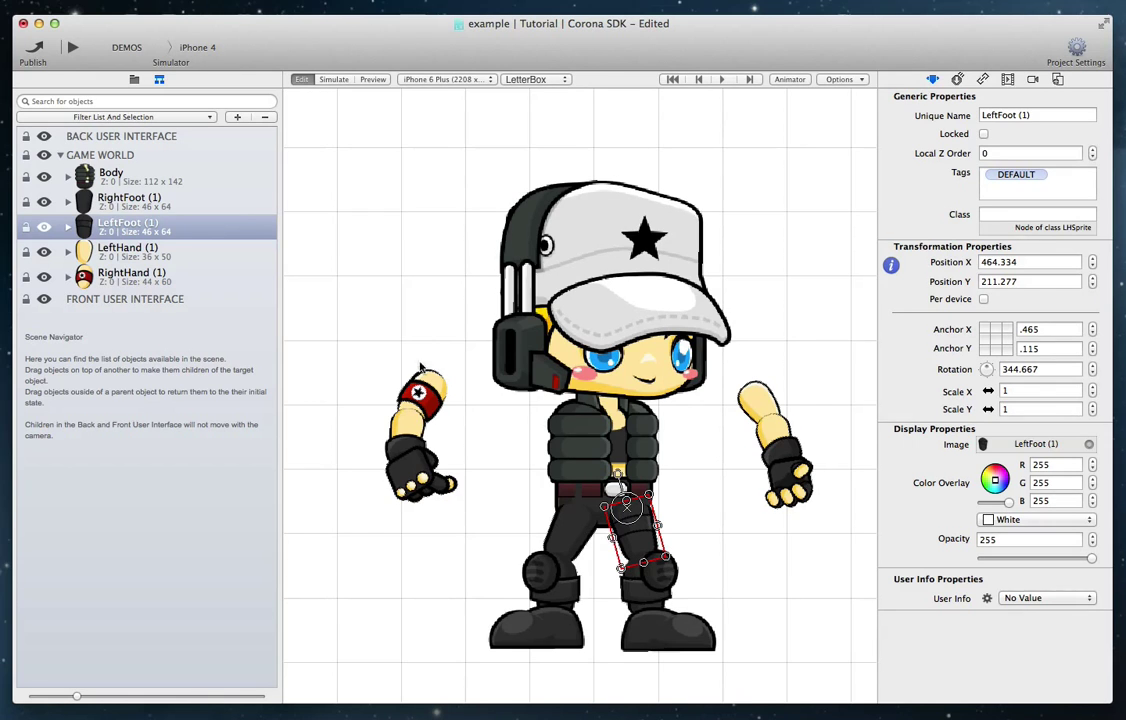
# Place the right arm at its shoulder and nest both feet and both hands, with their child parts, under Body.
pyautogui.moveTo(430, 384); pyautogui.dragTo(590, 386)
pyautogui.click(102, 203)
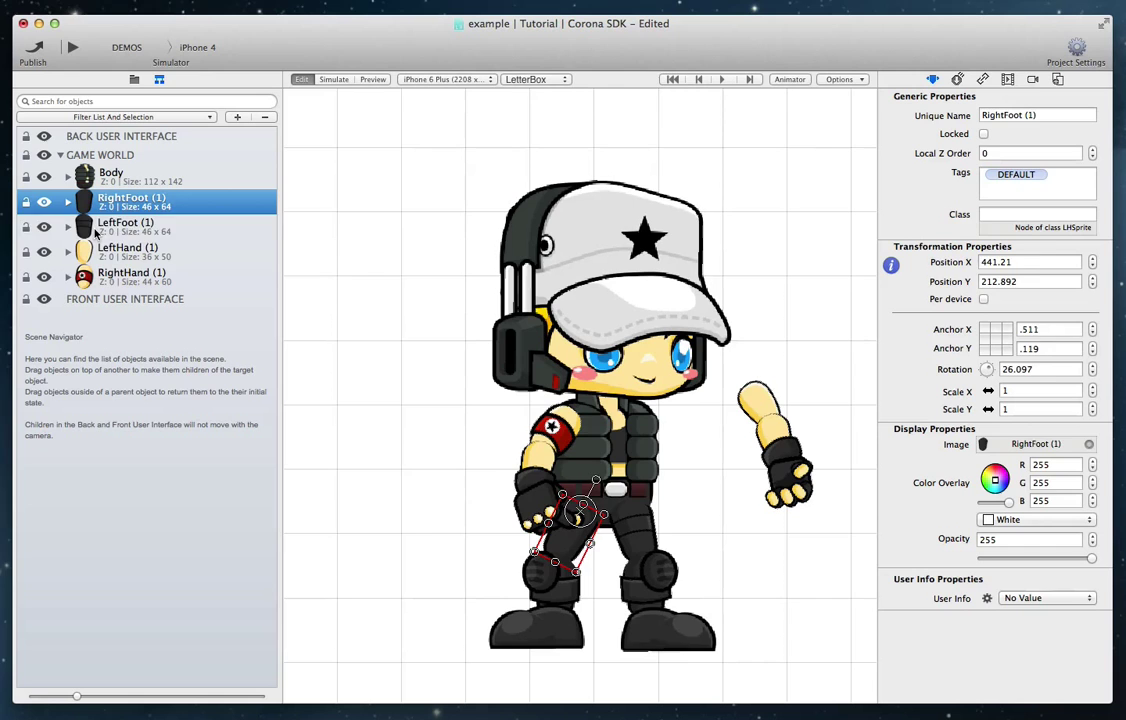
pyautogui.keyDown('shift'); pyautogui.click(96, 230); pyautogui.keyUp('shift')
pyautogui.keyDown('shift'); pyautogui.click(98, 253); pyautogui.keyUp('shift')
pyautogui.keyDown('shift'); pyautogui.click(100, 278); pyautogui.keyUp('shift')
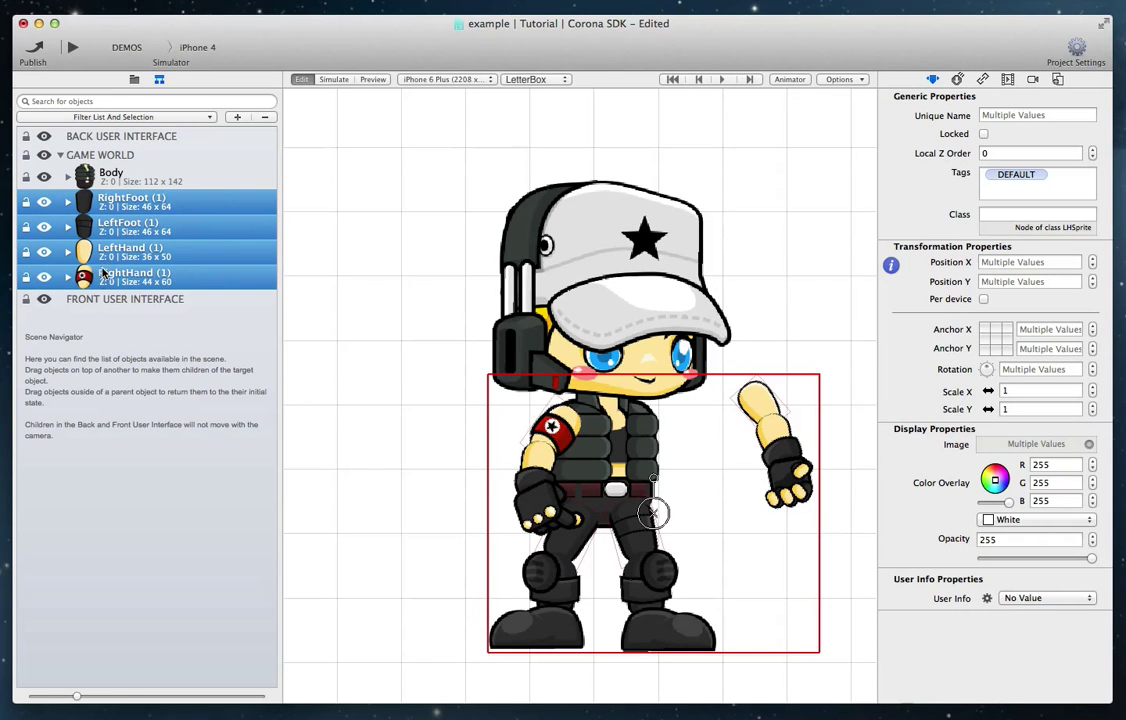
pyautogui.moveTo(102, 273); pyautogui.dragTo(94, 182)
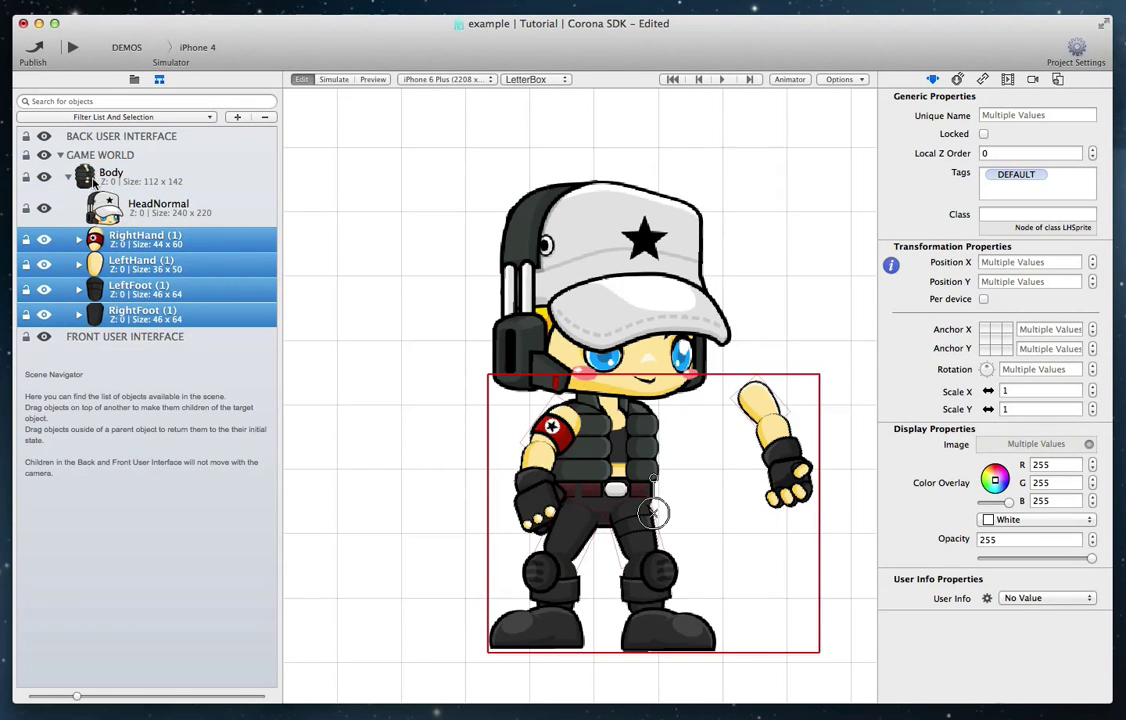
# Join the left arm to the body's other shoulder and nudge the right arm into its shoulder joint.
pyautogui.click(87, 183)
pyautogui.moveTo(753, 398); pyautogui.dragTo(647, 422)
pyautogui.moveTo(552, 430); pyautogui.dragTo(542, 434)
pyautogui.click(617, 481)
# Move the body with all its attached parts up and pose the right arm toward the thigh, with the upper arm at about 15°.
pyautogui.moveTo(603, 457); pyautogui.dragTo(561, 411)
pyautogui.click(579, 524)
pyautogui.click(606, 446)
pyautogui.click(502, 398)
pyautogui.moveTo(549, 359)
pyautogui.mouseDown()
pyautogui.moveTo(505, 357)
pyautogui.moveTo(536, 350)
pyautogui.mouseUp()
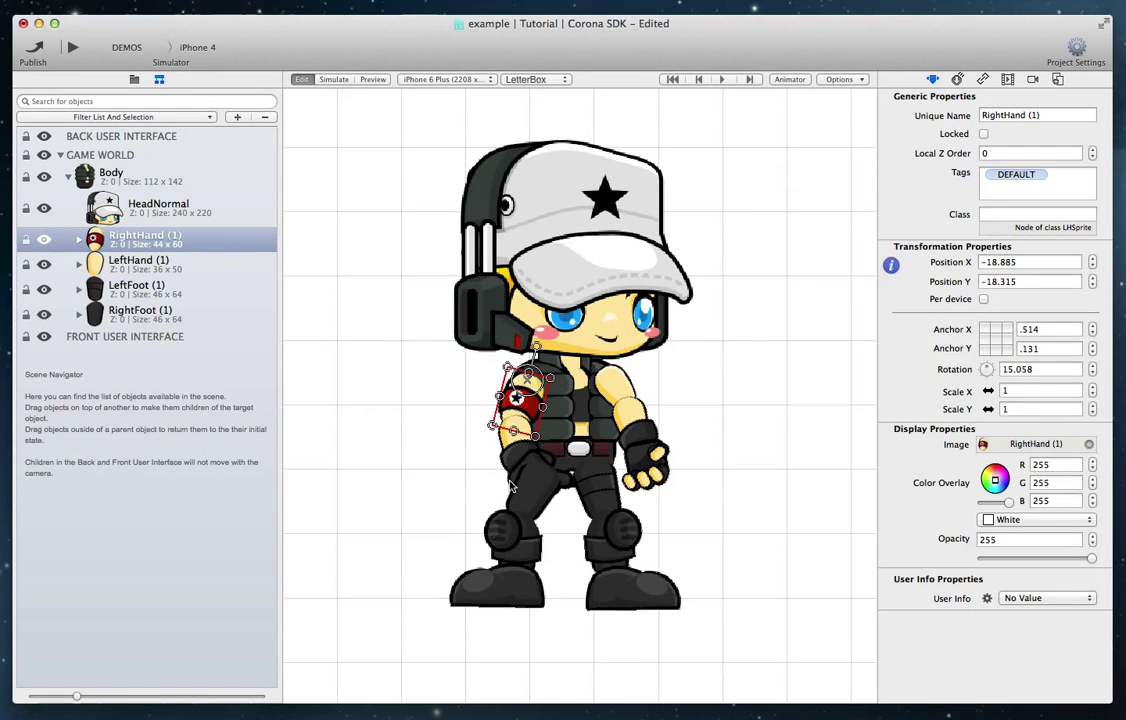
# Set RightHand (1)'s local Z order to 2 and swing the arm outward to a rotation of about 61.6°.
pyautogui.click(137, 246)
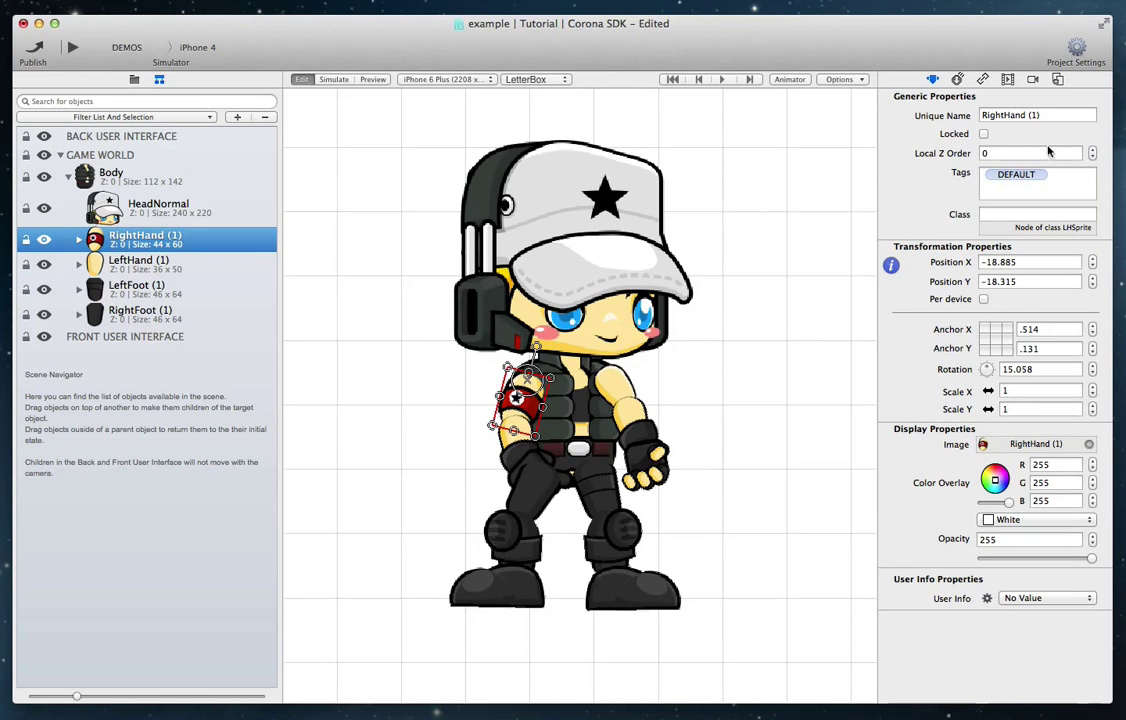
pyautogui.click(1093, 151)
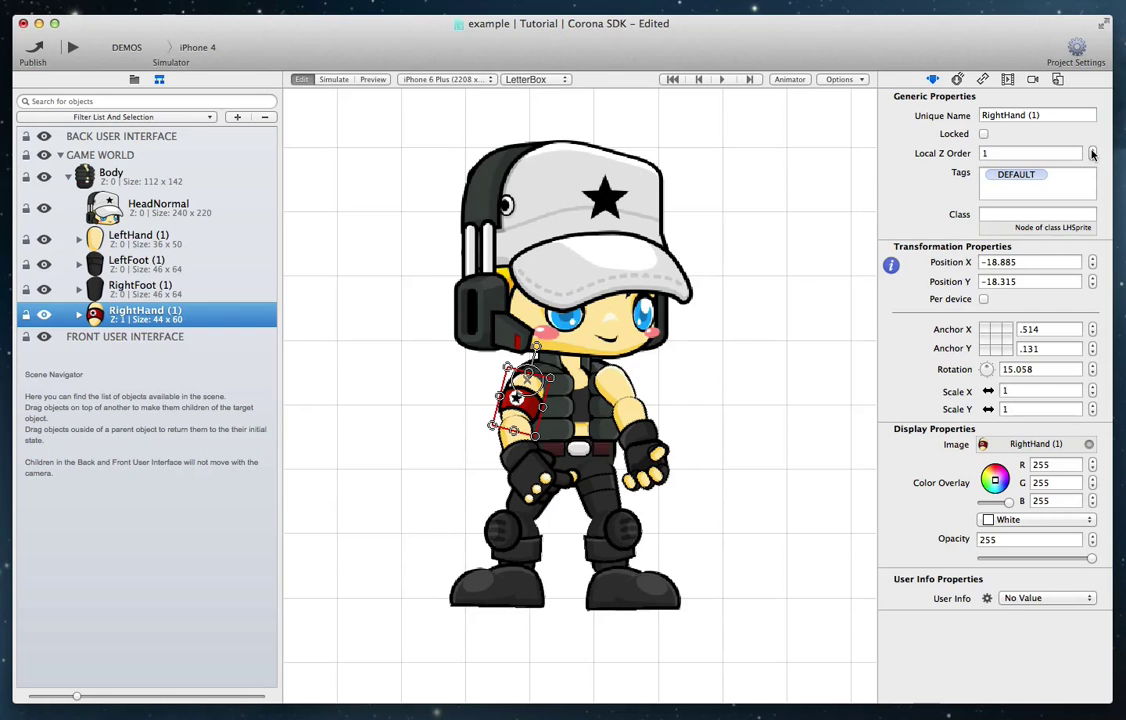
pyautogui.moveTo(537, 345); pyautogui.dragTo(598, 343)
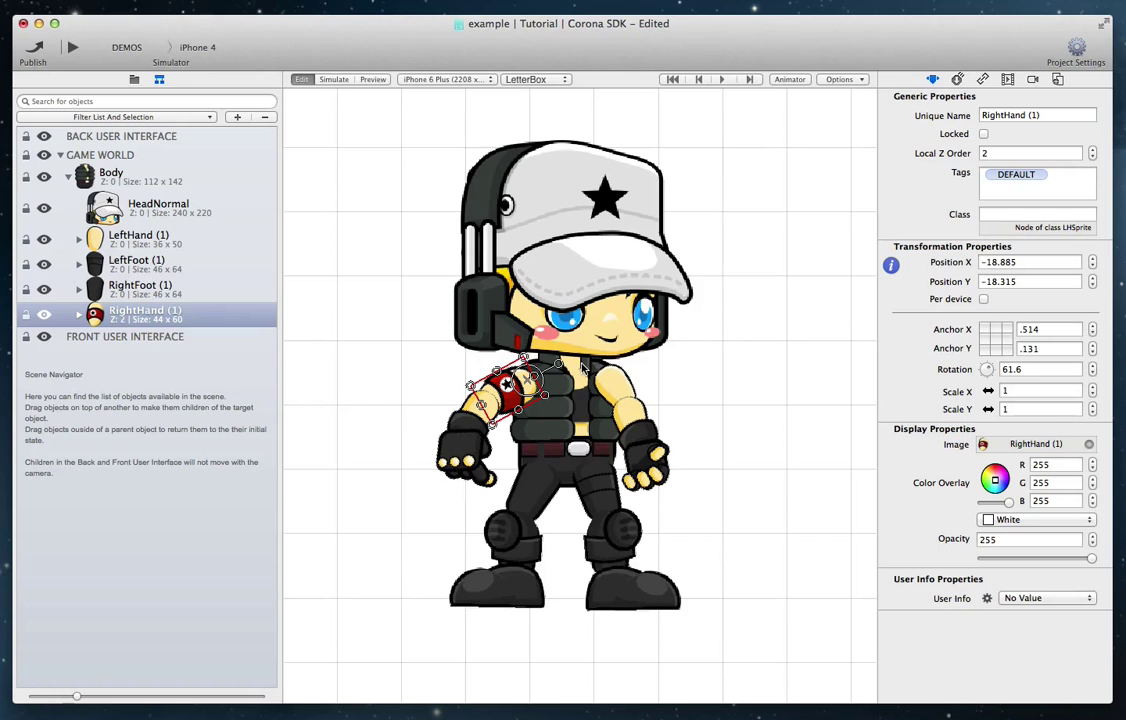
# Set RightFoot (1)'s local Z order to 1 and adjust the pose of both legs.
pyautogui.click(533, 483)
pyautogui.moveTo(560, 434)
pyautogui.mouseDown()
pyautogui.moveTo(532, 432)
pyautogui.moveTo(577, 433)
pyautogui.moveTo(554, 434)
pyautogui.mouseUp()
pyautogui.click(1092, 150)
pyautogui.click(610, 508)
pyautogui.click(622, 535)
pyautogui.click(542, 487)
pyautogui.click(602, 494)
pyautogui.click(540, 487)
pyautogui.click(543, 527)
pyautogui.click(590, 495)
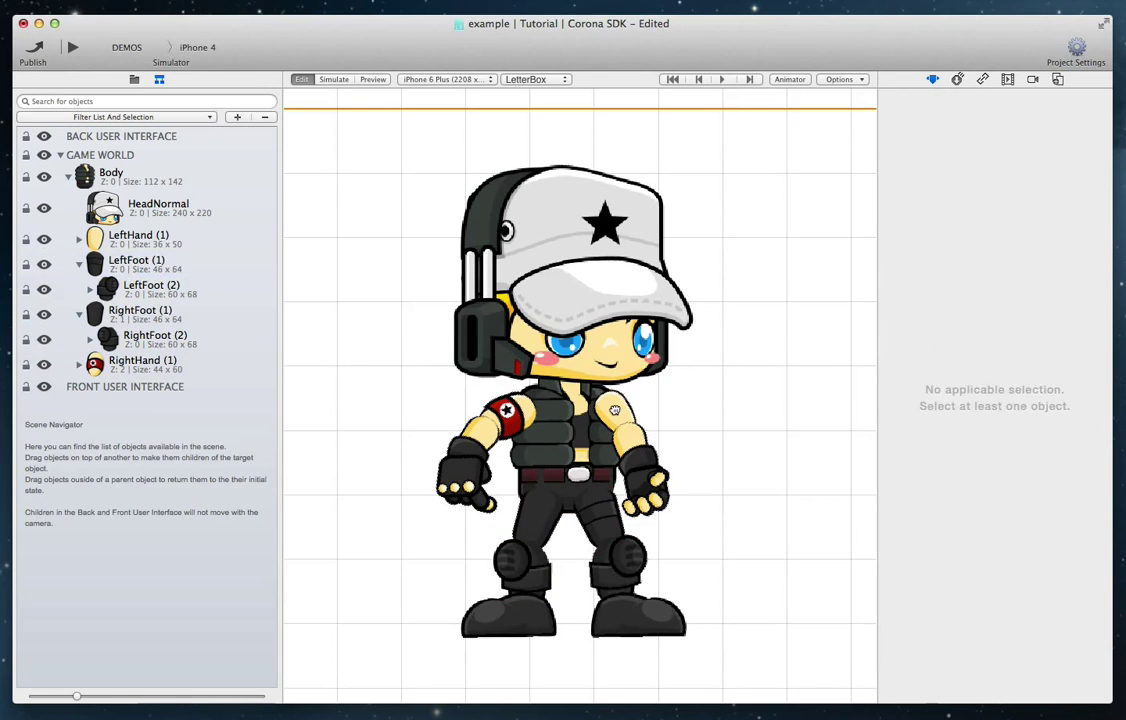
# Move LeftHand (1) out of Body to the GAME WORLD level and set its local Z order to -1.
pyautogui.click(618, 402)
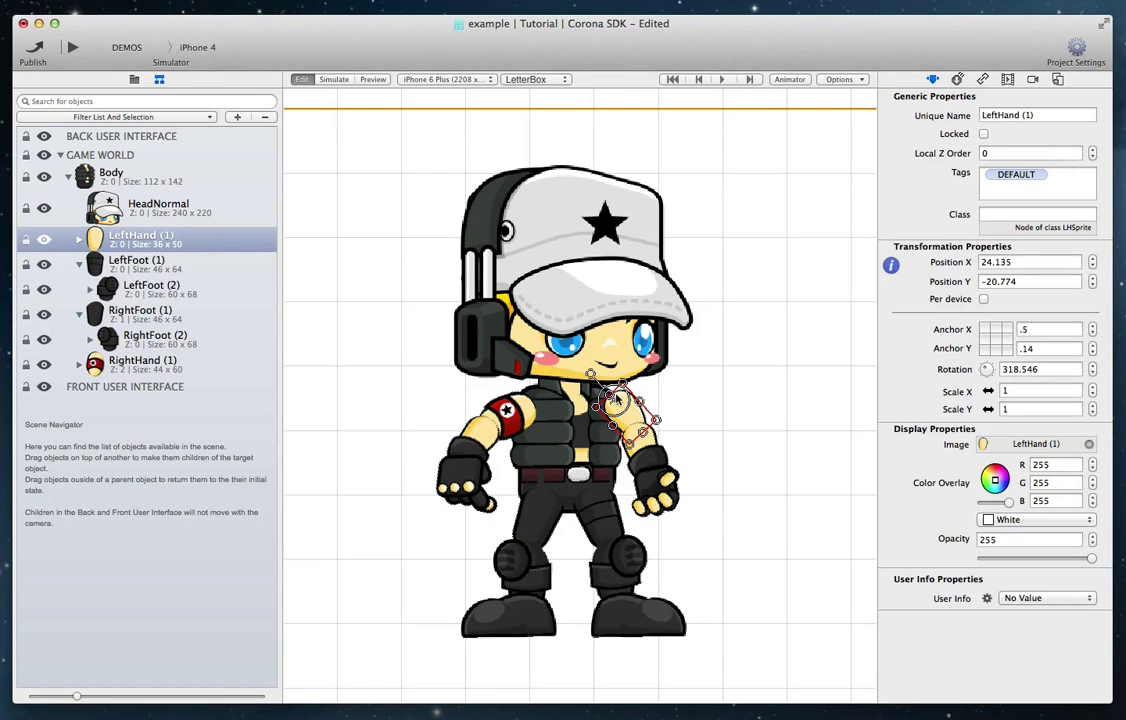
pyautogui.moveTo(98, 244); pyautogui.dragTo(90, 168)
pyautogui.click(68, 177)
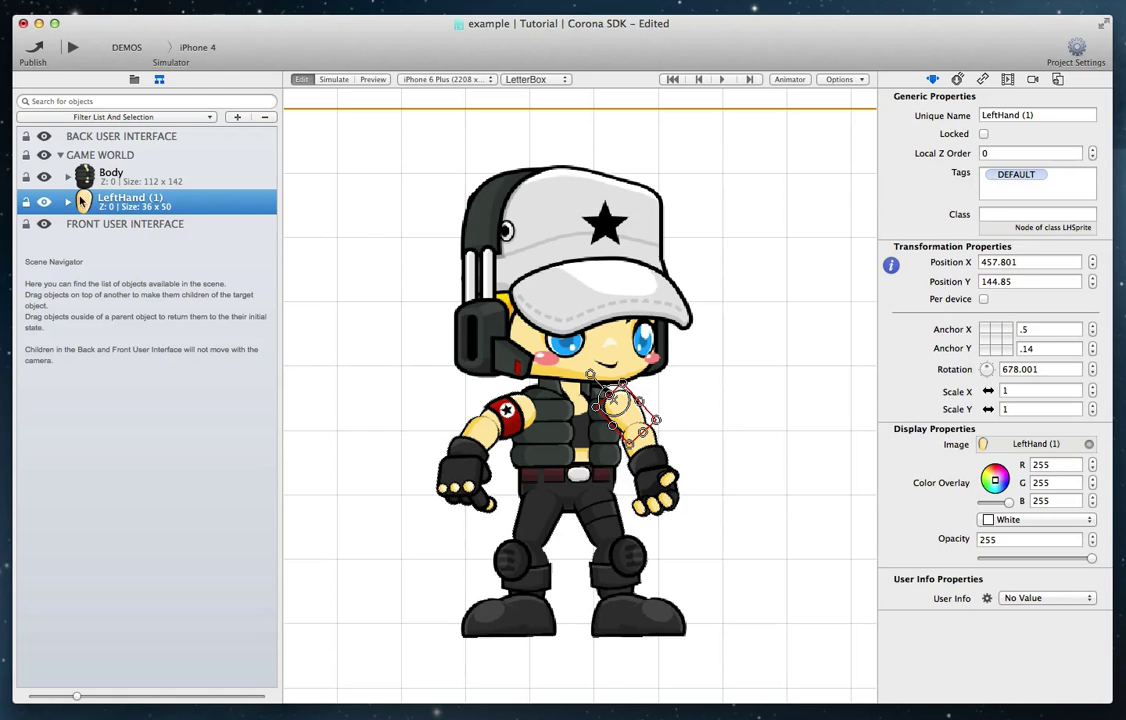
pyautogui.click(1093, 158)
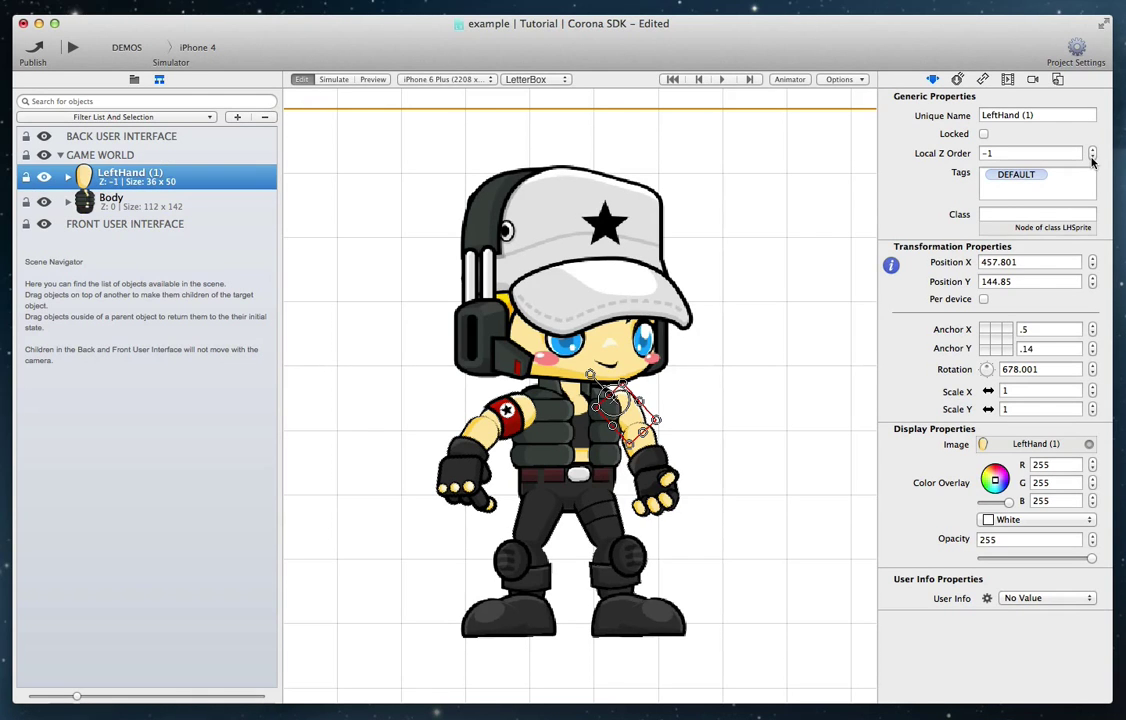
# Tuck the left arm behind the vest, at about X 447.1, Y 146.3, with a rotation of about 298.5°.
pyautogui.scroll(3, 618, 447)
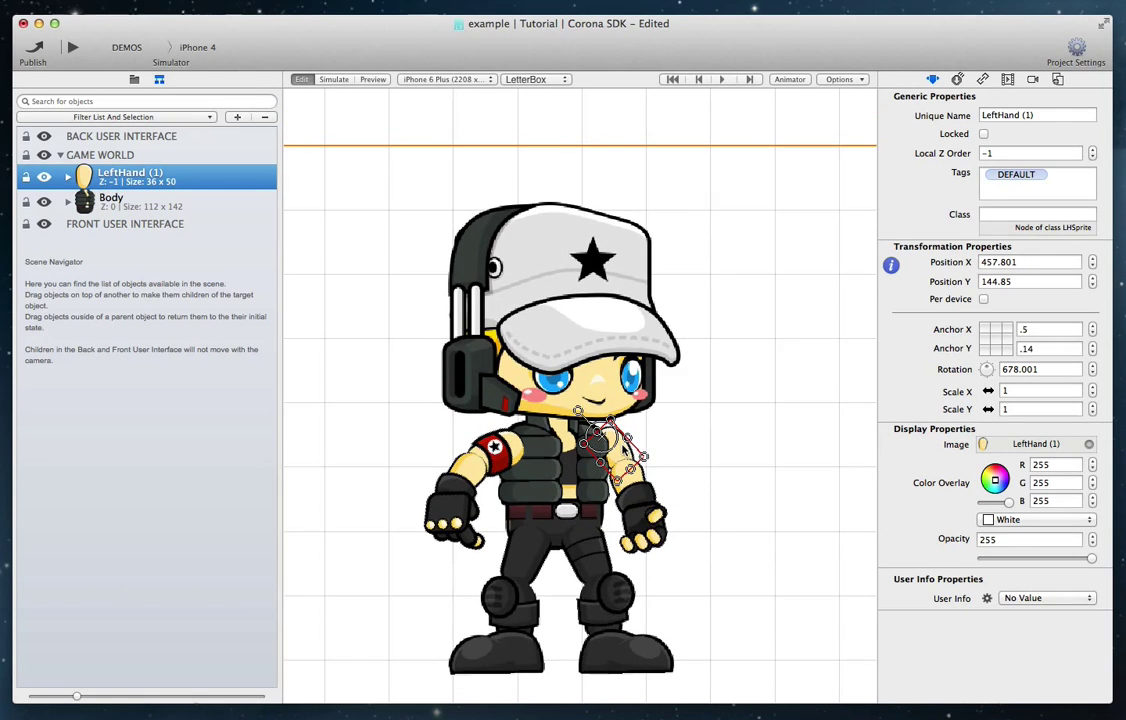
pyautogui.moveTo(624, 452); pyautogui.dragTo(619, 452)
pyautogui.moveTo(601, 448); pyautogui.dragTo(599, 451)
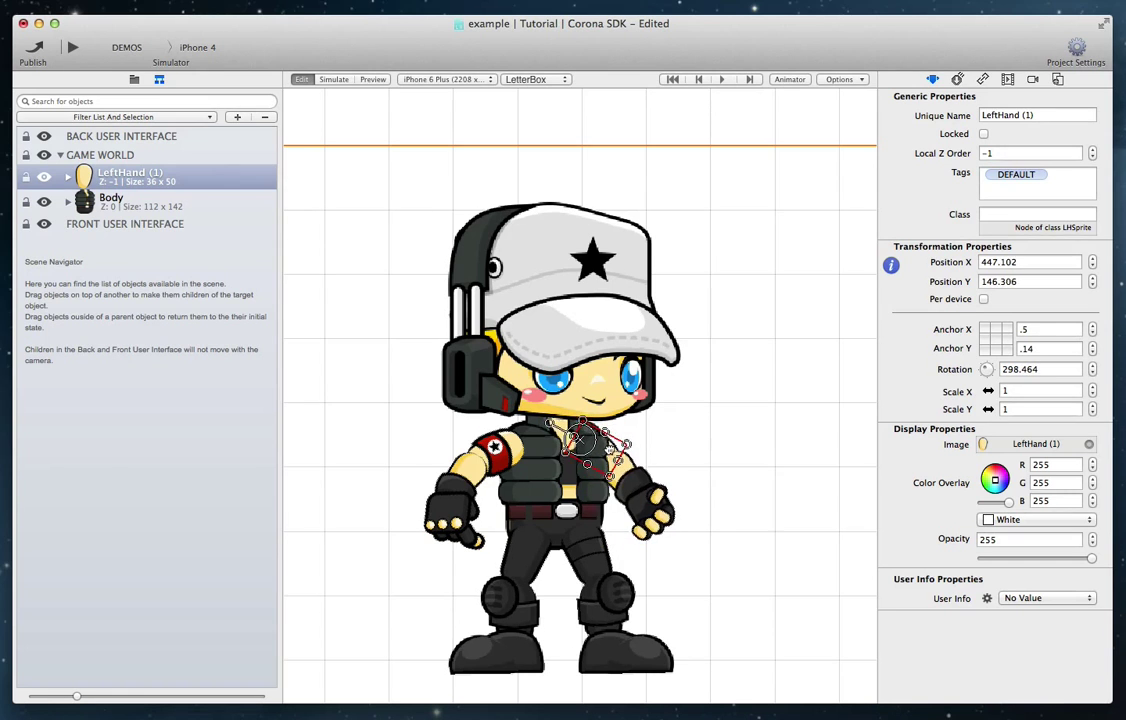
# Swing the right arm and its forearm down so the gloved hand rests beside the hip.
pyautogui.moveTo(500, 440); pyautogui.dragTo(558, 462)
pyautogui.scroll(-1, 507, 446)
pyautogui.click(400, 455)
pyautogui.scroll(-2, 582, 454)
pyautogui.scroll(2, 485, 453)
pyautogui.click(485, 470)
pyautogui.click(497, 447)
pyautogui.click(683, 415)
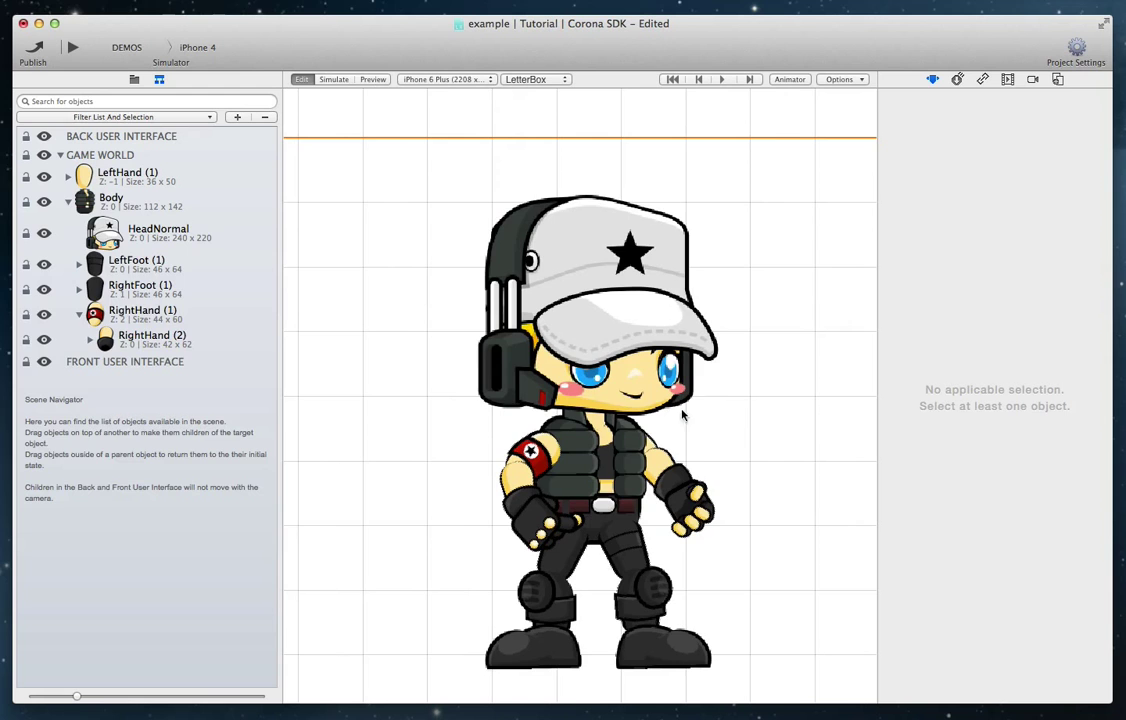
# Collapse the Body hierarchy and add a new empty node to the scene.
pyautogui.click(69, 202)
pyautogui.click(98, 203)
pyautogui.click(437, 240)
pyautogui.scroll(-2, 438, 241)
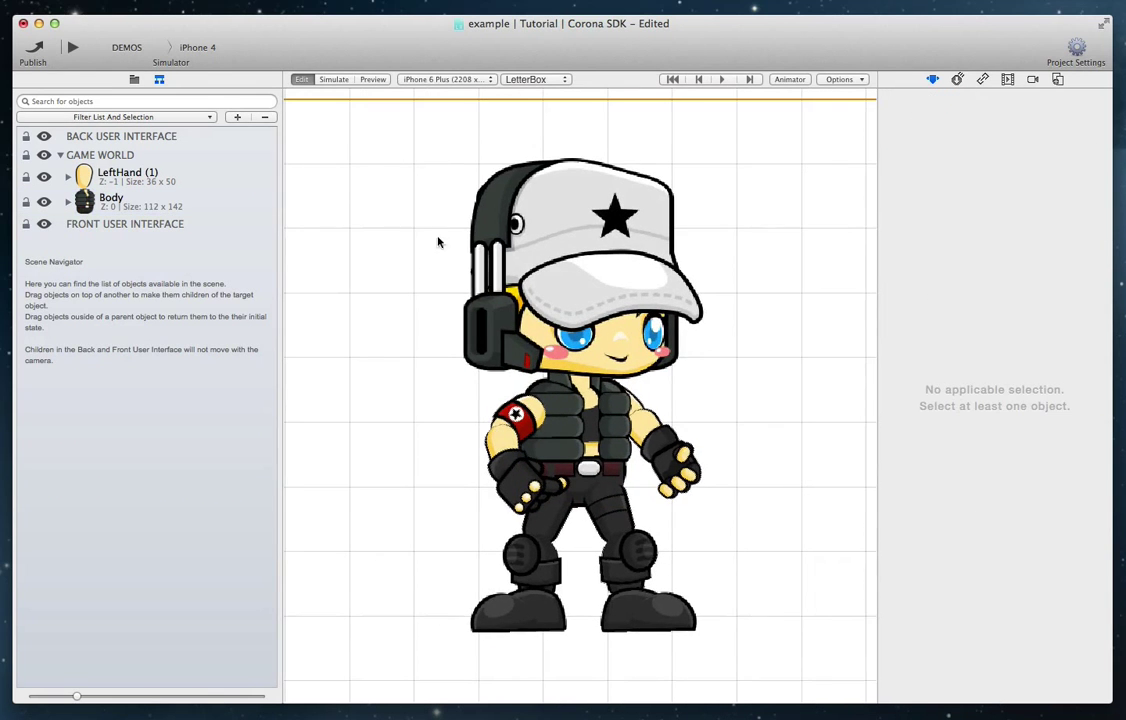
pyautogui.click(237, 118)
pyautogui.click(272, 133)
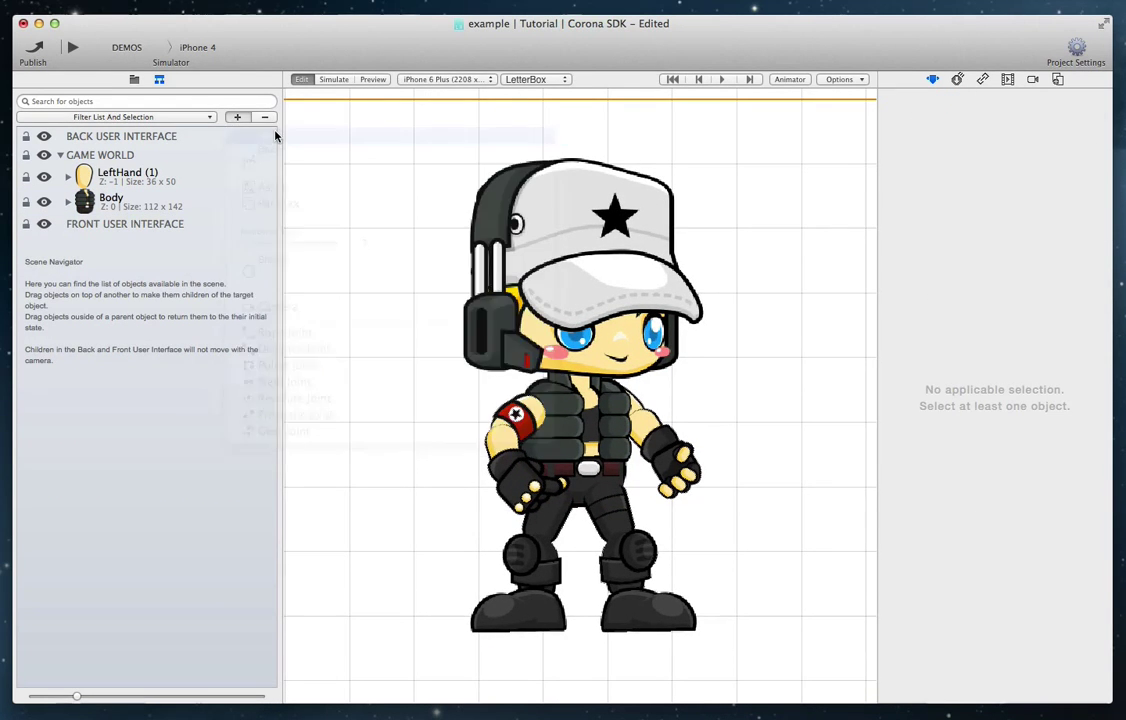
# Place the new node over the character and resize it to 68 wide by 214 high, from the cap down to the feet.
pyautogui.moveTo(462, 277); pyautogui.dragTo(490, 158)
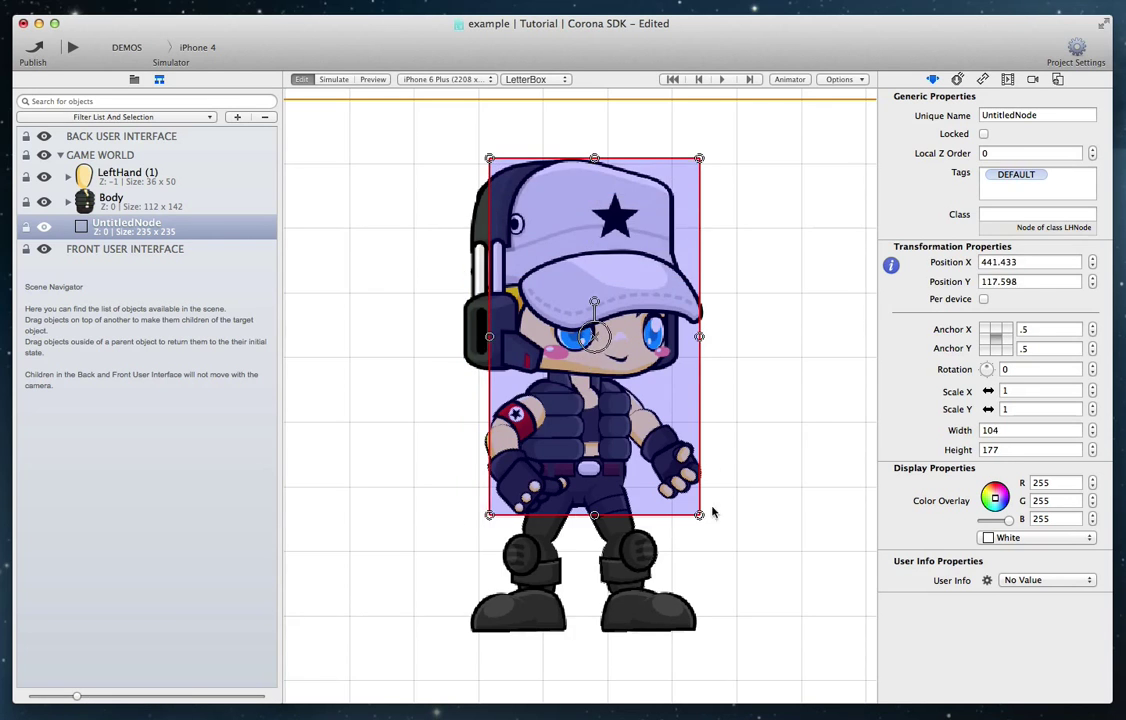
pyautogui.moveTo(699, 515); pyautogui.dragTo(657, 631)
pyautogui.moveTo(490, 395); pyautogui.dragTo(513, 395)
pyautogui.moveTo(582, 158); pyautogui.dragTo(582, 196)
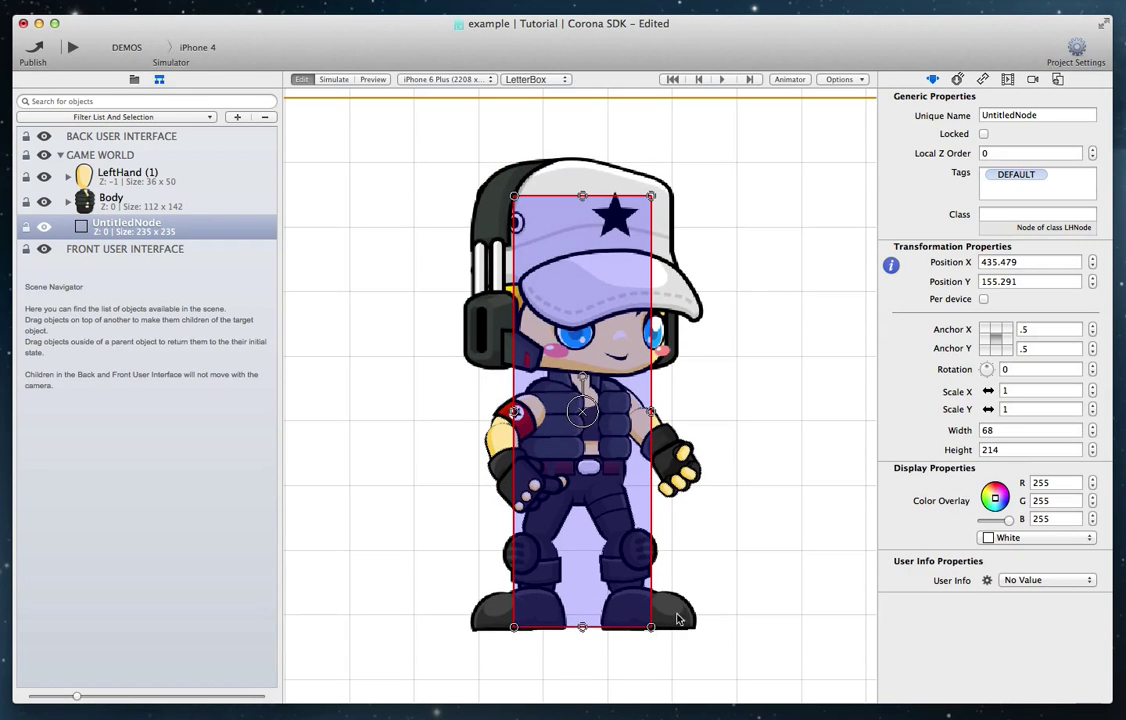
# Nest LeftHand (1) and Body under the new node and name the node girlSoldier.
pyautogui.click(104, 209)
pyautogui.keyDown('shift'); pyautogui.click(104, 183); pyautogui.keyUp('shift')
pyautogui.moveTo(103, 207); pyautogui.dragTo(134, 231)
pyautogui.click(117, 180)
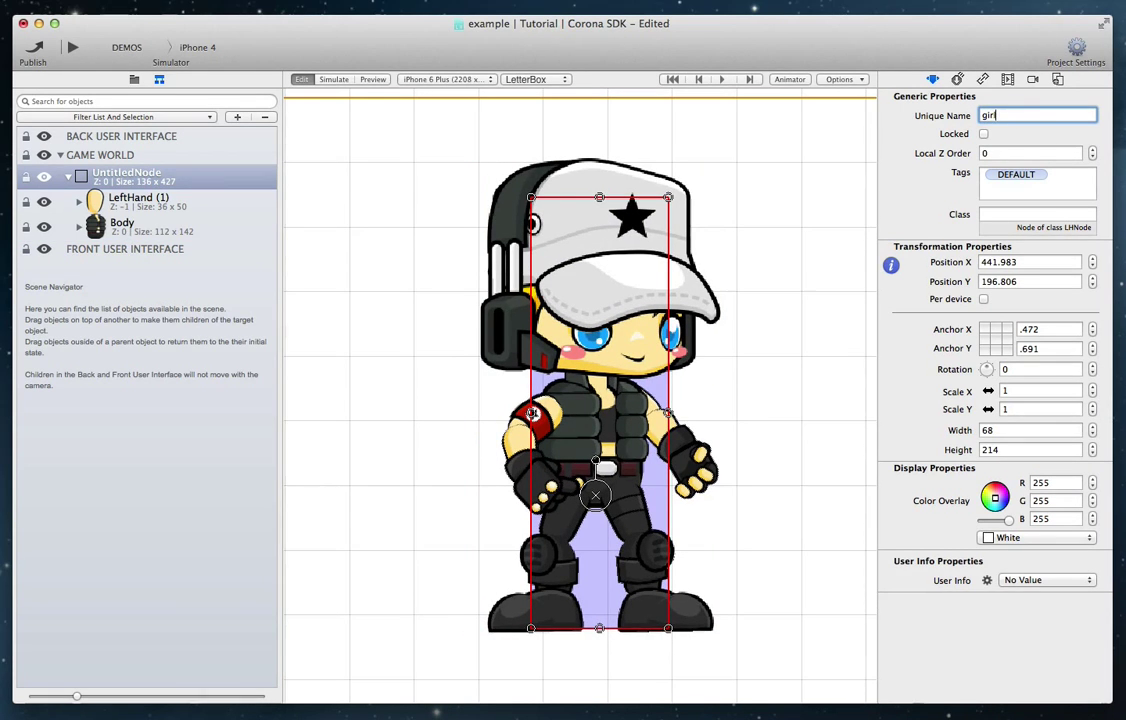
pyautogui.click(737, 266)
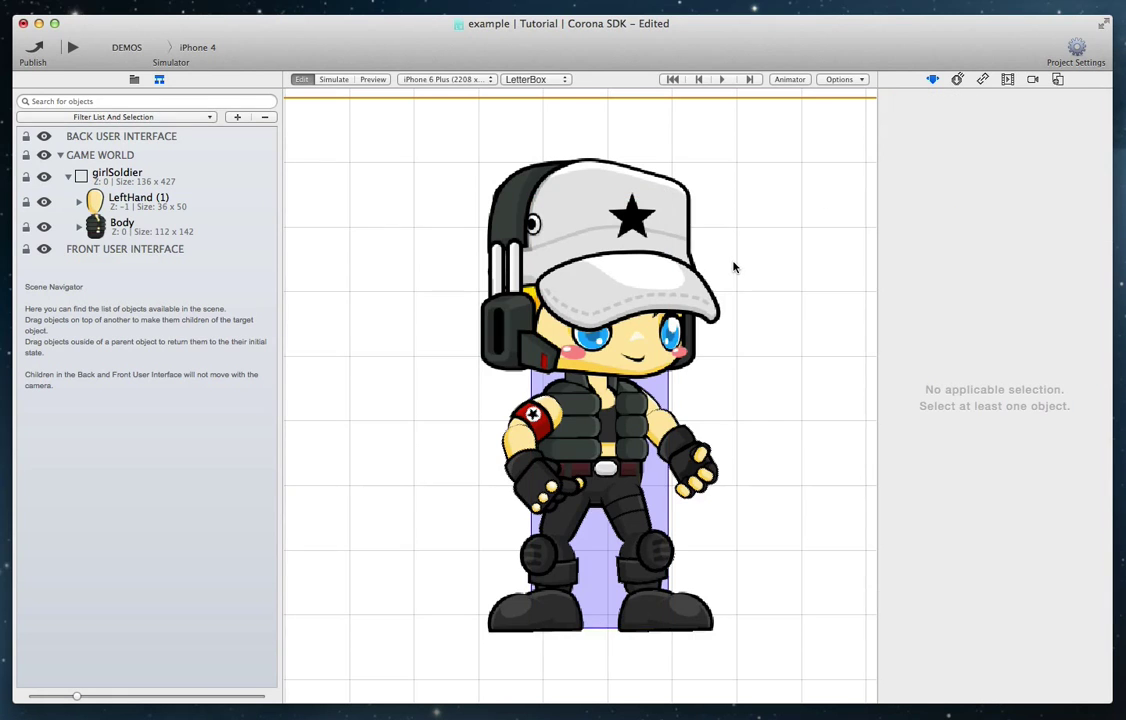
# Move the whole girlSoldier character to about X 454.6, Y 192.2.
pyautogui.moveTo(662, 385); pyautogui.dragTo(684, 373)
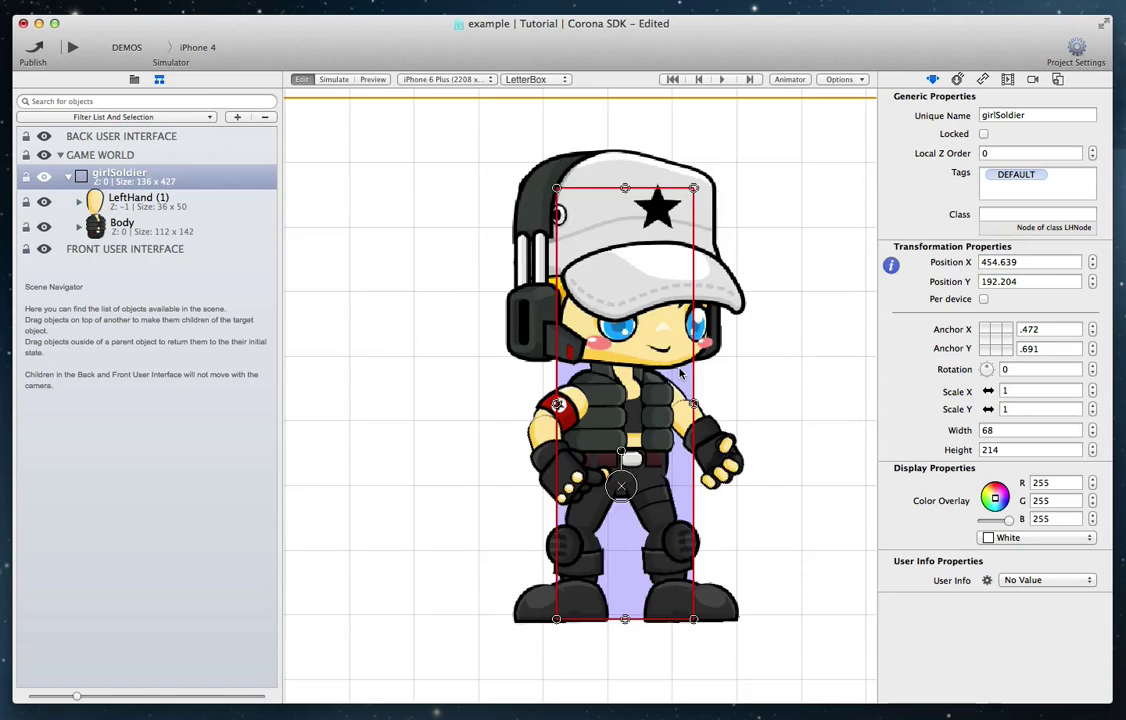
pyautogui.scroll(-10, 680, 373)
pyautogui.scroll(3, 583, 417)
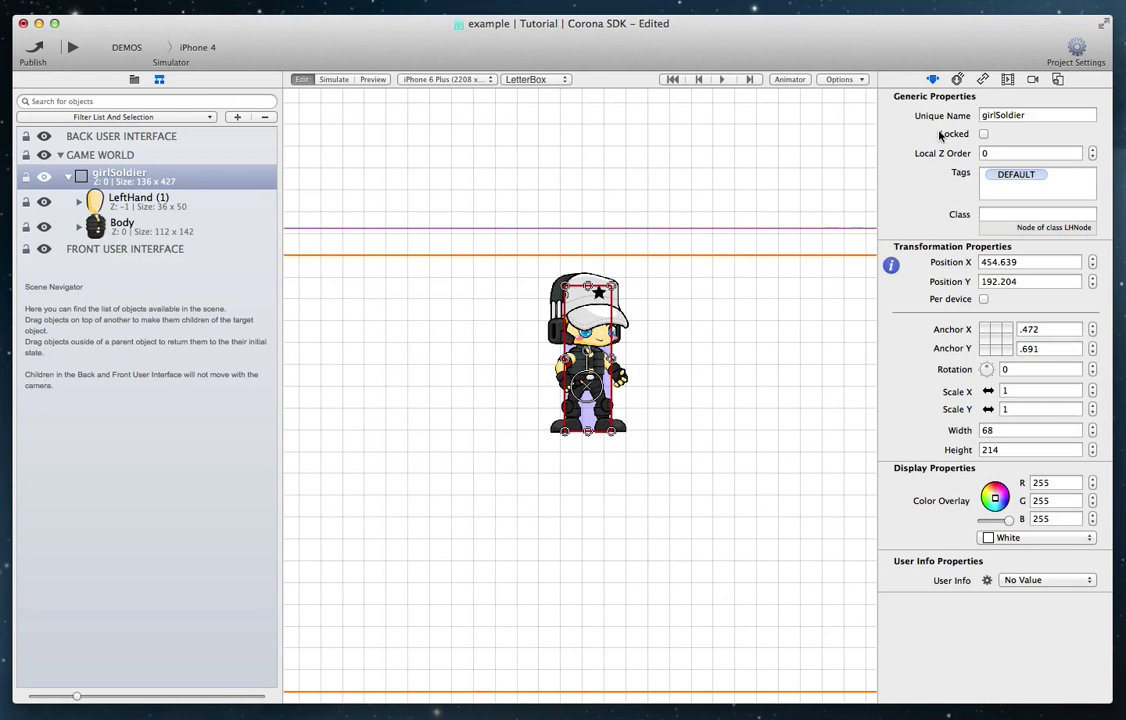
# Give girlSoldier a Dynamic physics body with an Oval shape.
pyautogui.click(958, 80)
pyautogui.click(982, 108)
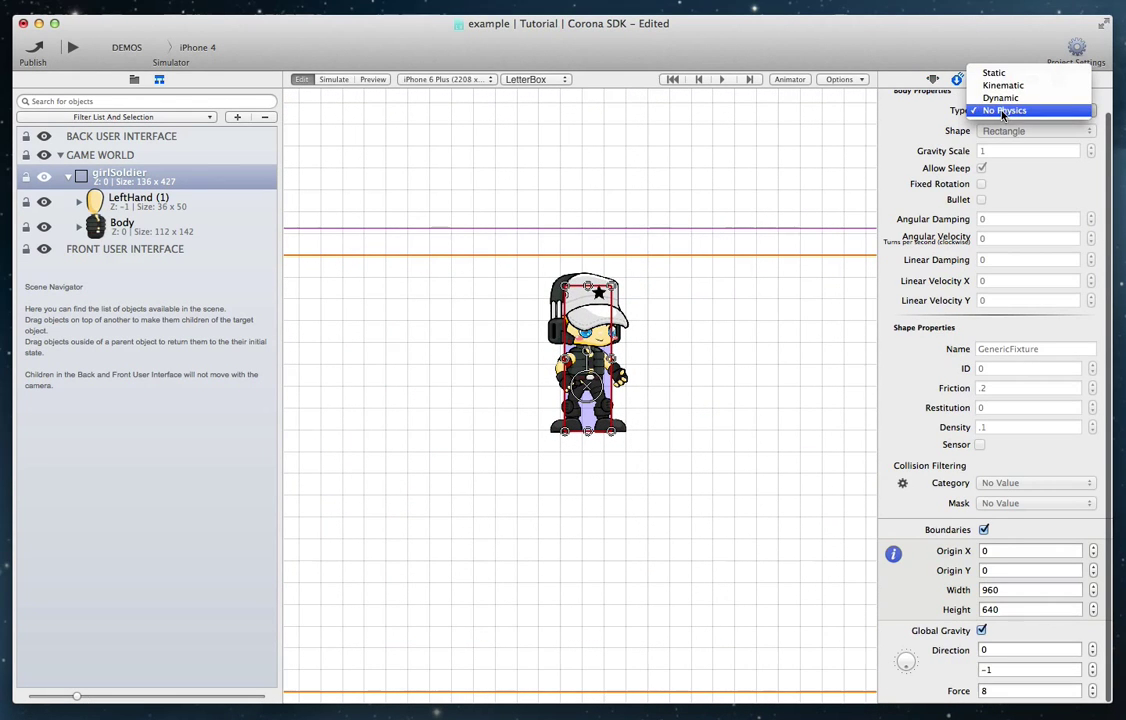
pyautogui.click(1000, 96)
pyautogui.click(1006, 132)
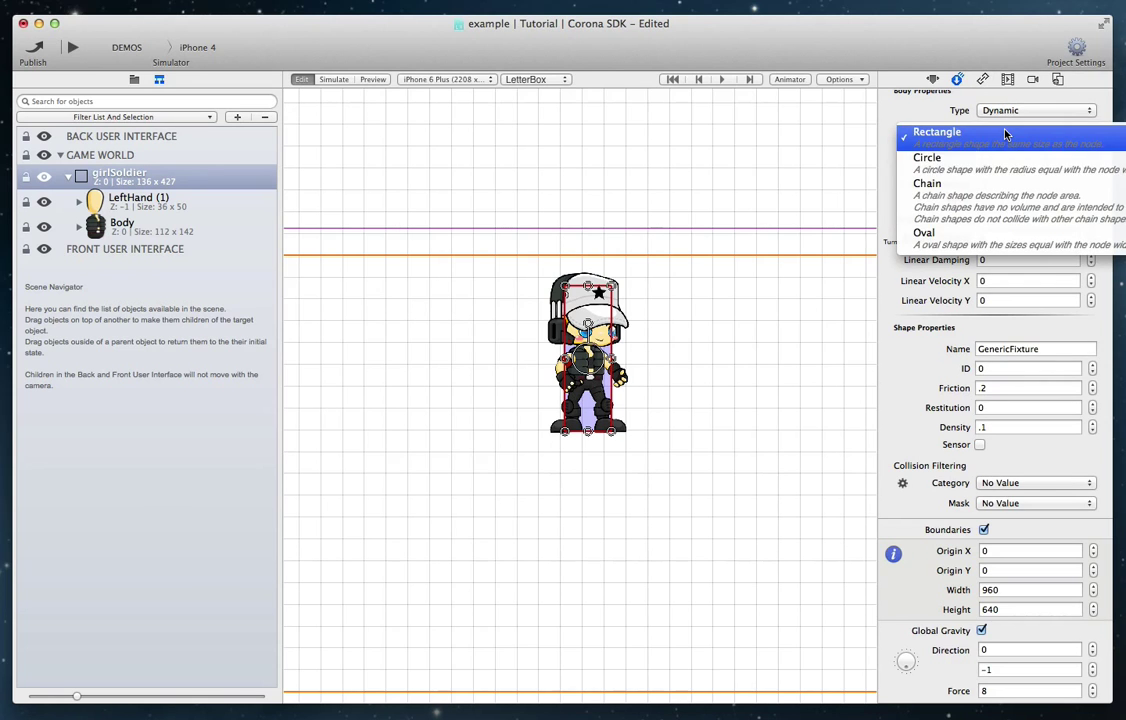
pyautogui.click(1040, 243)
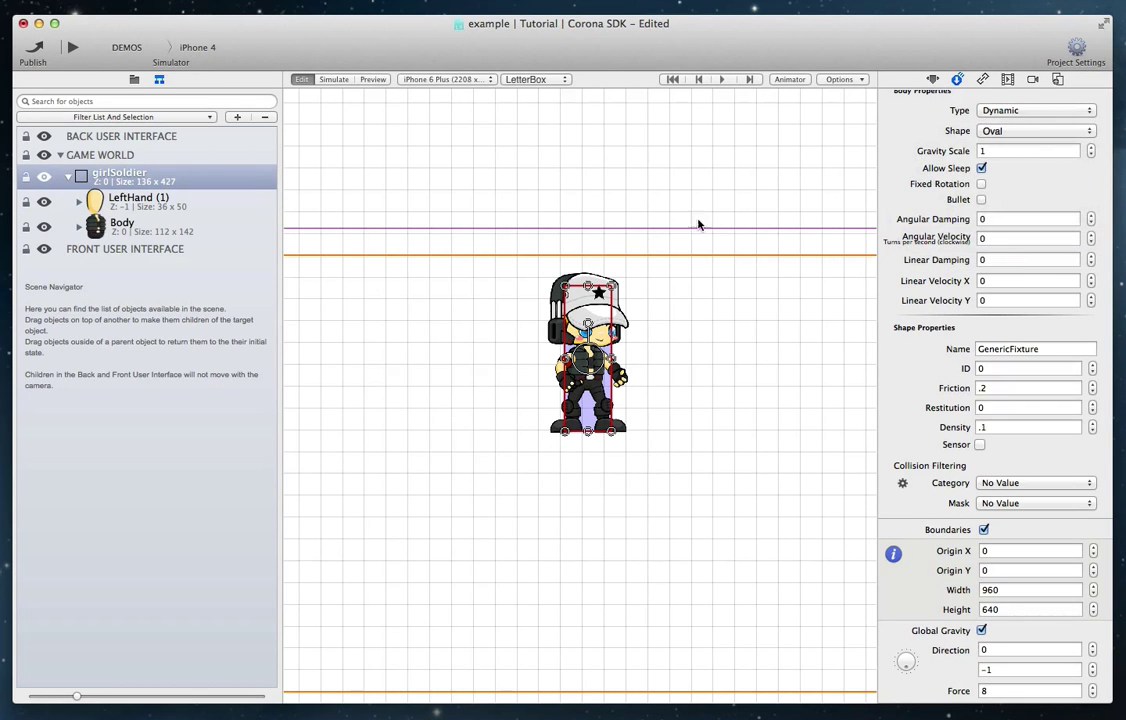
# Simulate the scene to check how the character falls within the boundaries, and return to edit mode.
pyautogui.scroll(-3, 699, 224)
pyautogui.click(336, 80)
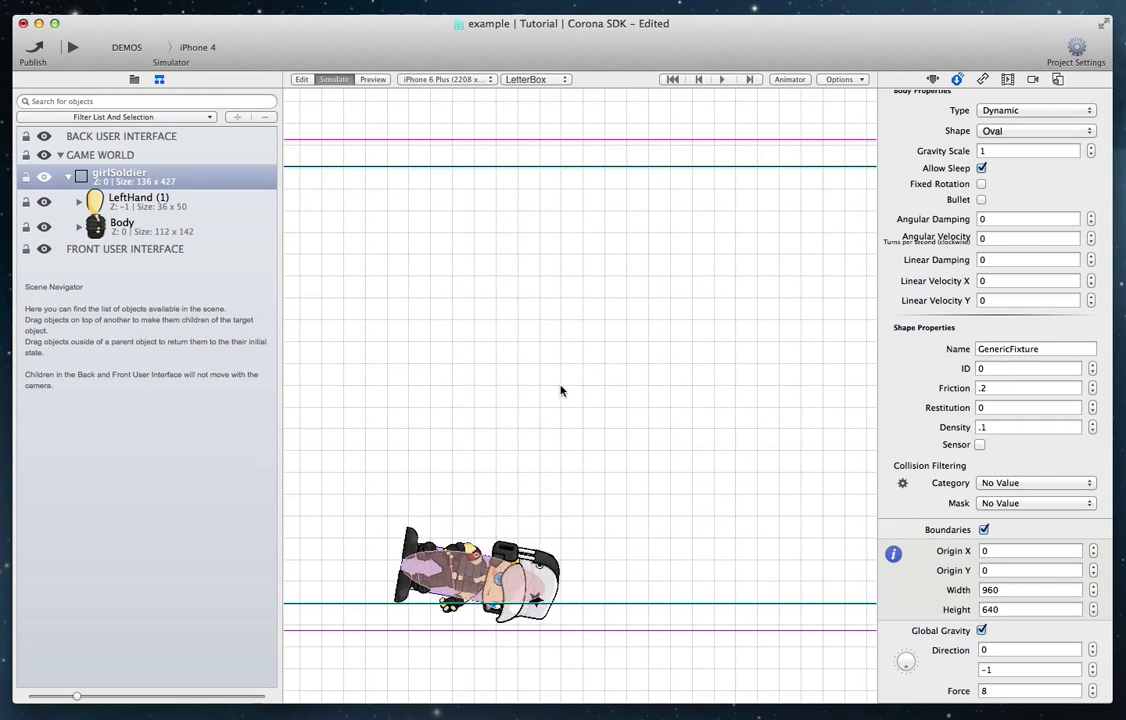
pyautogui.click(302, 80)
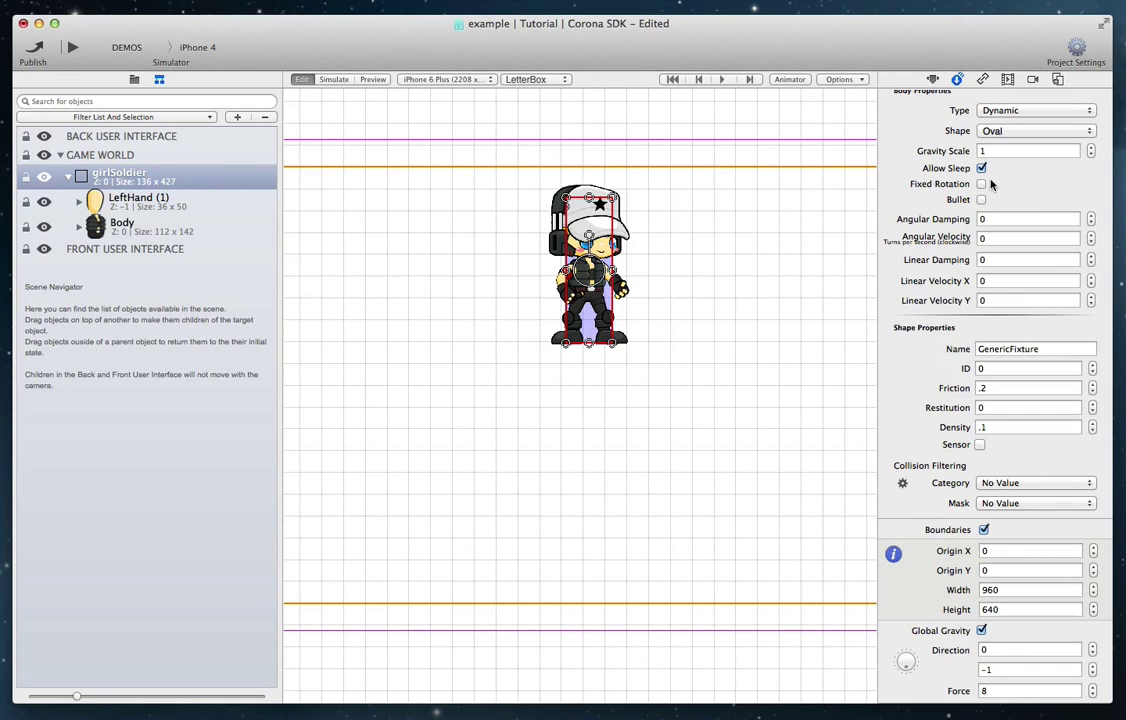
# Enable Fixed Rotation for girlSoldier, test the character by moving it around in a simulation, and return to edit mode.
pyautogui.click(336, 79)
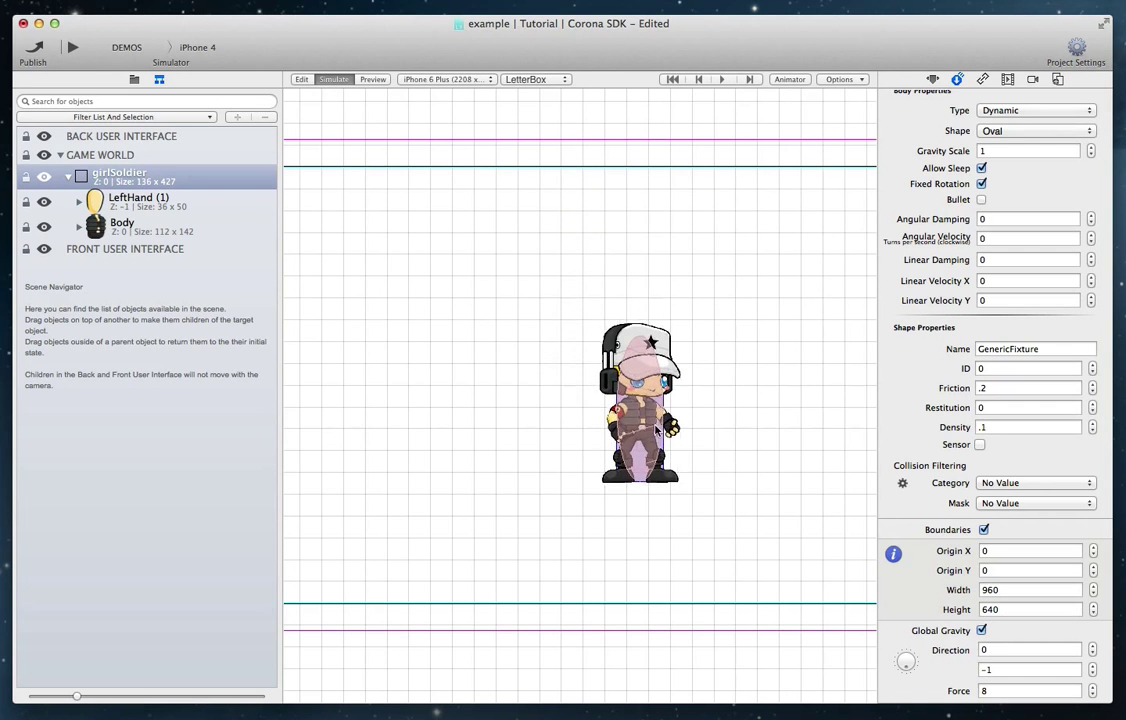
pyautogui.moveTo(656, 430); pyautogui.dragTo(627, 550)
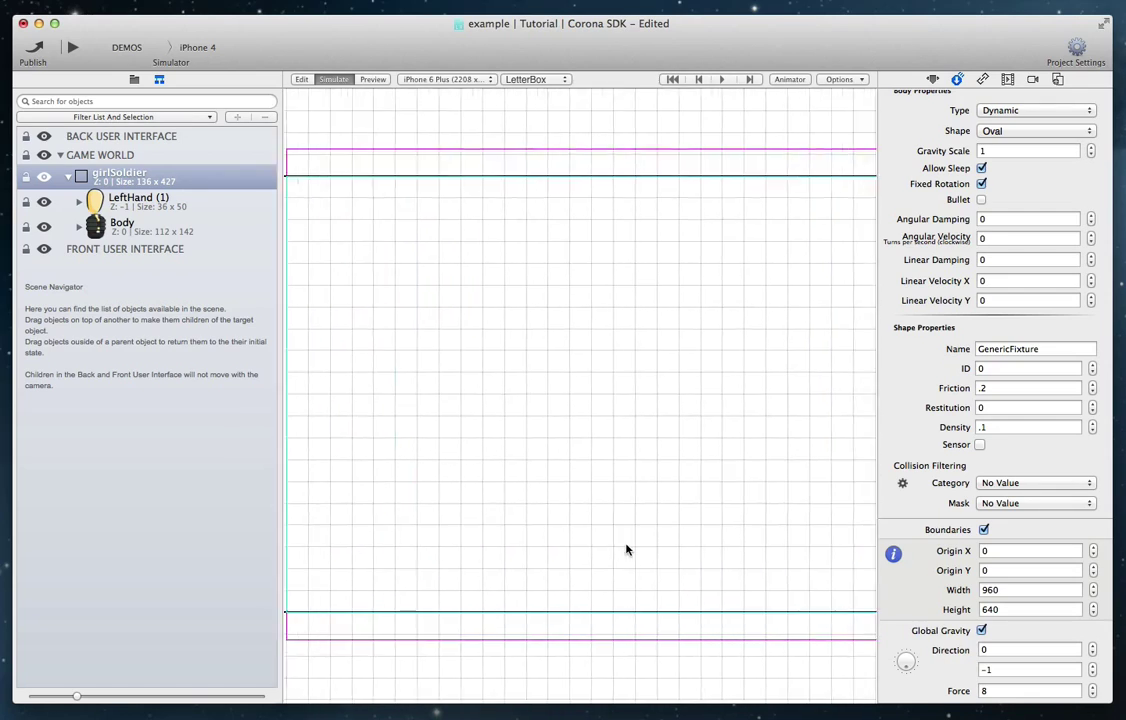
pyautogui.scroll(-5, 641, 530)
pyautogui.click(303, 80)
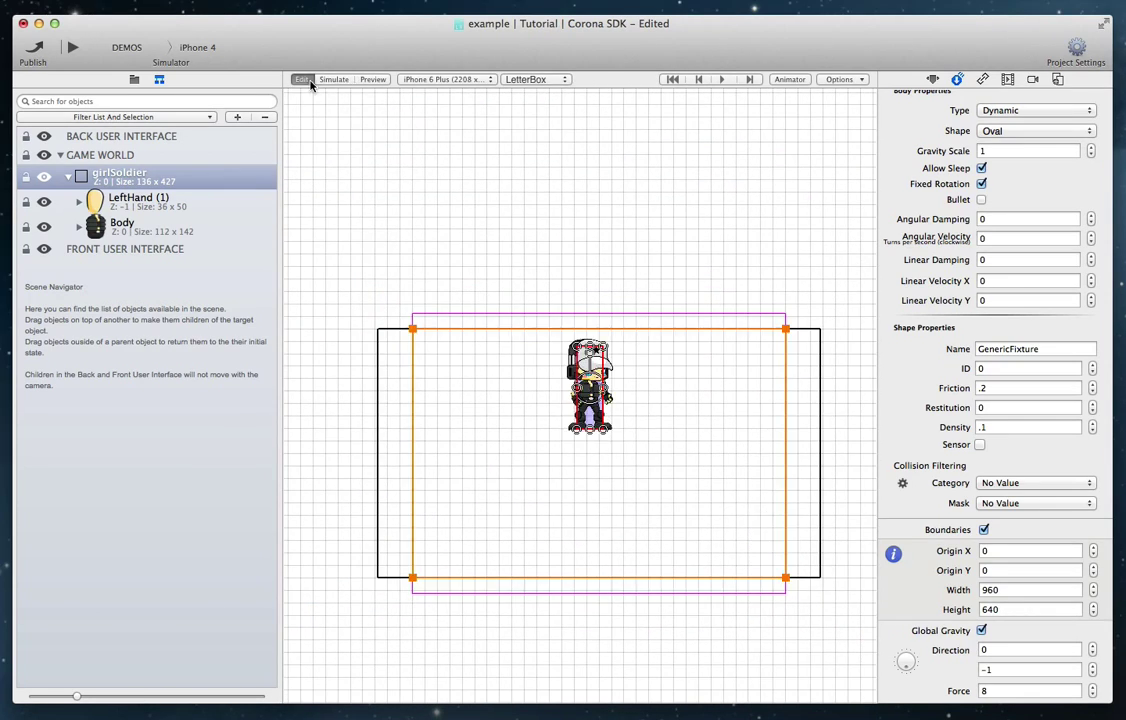